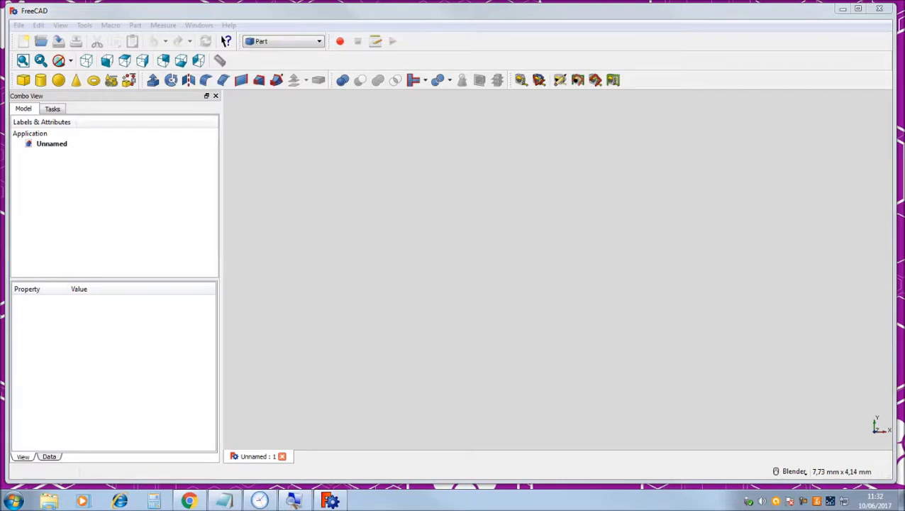
pyautogui.moveTo(870, 321); pyautogui.dragTo(904, 319)
pyautogui.moveTo(904, 221); pyautogui.dragTo(763, 295)
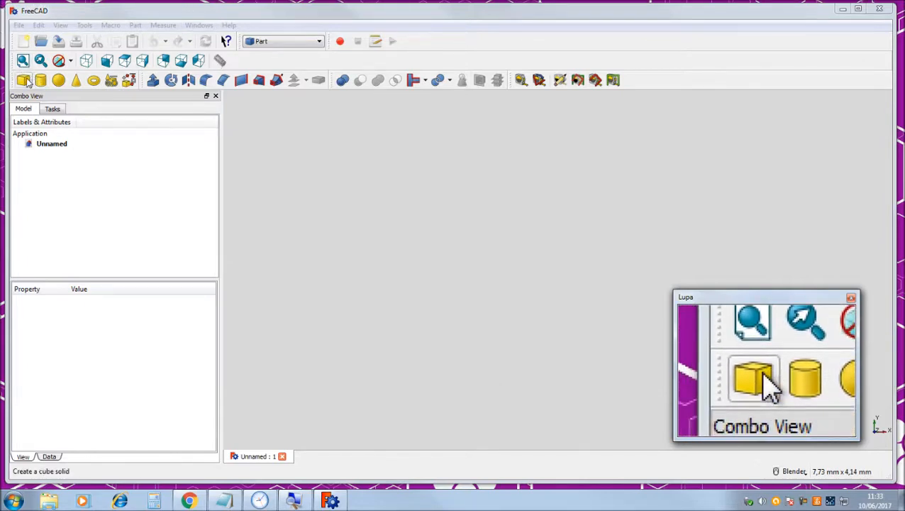
# Create a cube solid in the empty document.
pyautogui.click(24, 80)
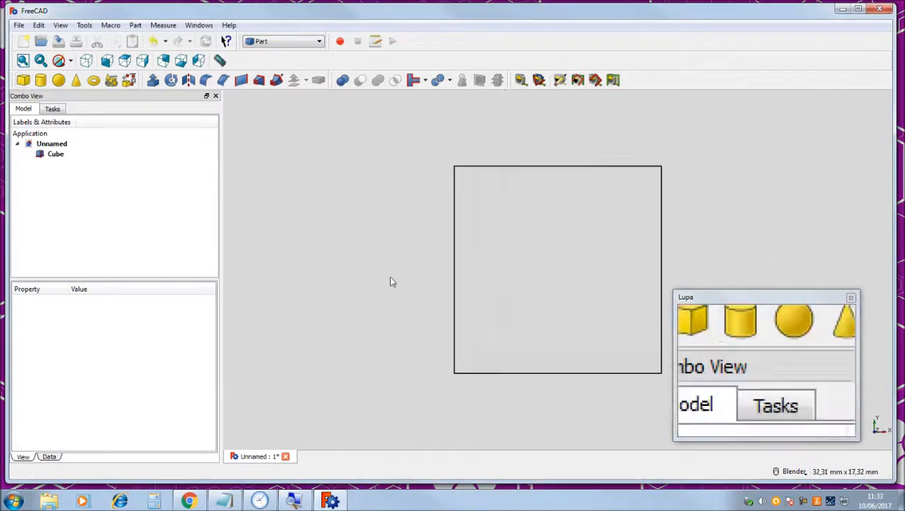
pyautogui.scroll(-3, 530, 264)
pyautogui.moveTo(580, 248); pyautogui.dragTo(526, 286, button='middle')
pyautogui.scroll(3, 519, 278)
pyautogui.scroll(-4, 518, 278)
pyautogui.scroll(2, 525, 286)
pyautogui.scroll(-2, 527, 285)
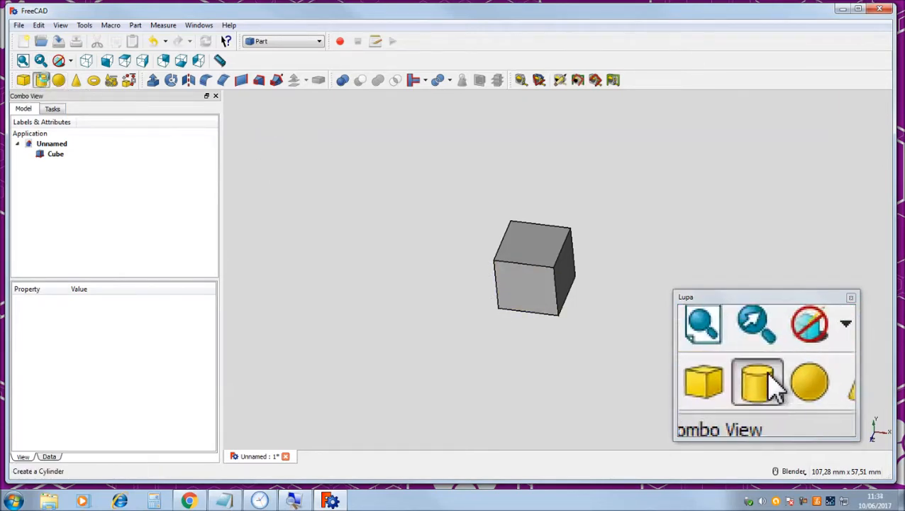
# Add a cylinder solid to the model with its default dimensions.
pyautogui.click(40, 80)
pyautogui.moveTo(471, 317); pyautogui.dragTo(437, 267, button='middle')
pyautogui.scroll(-5, 437, 268)
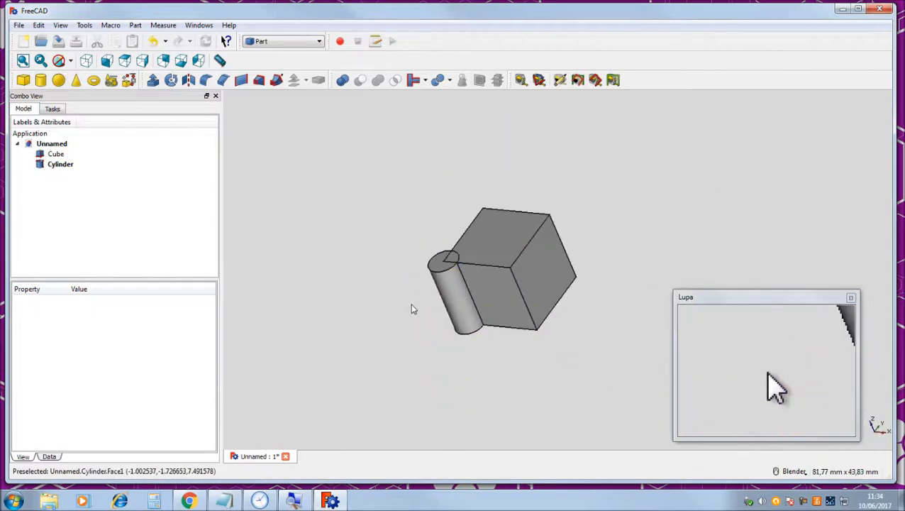
pyautogui.scroll(3, 413, 308)
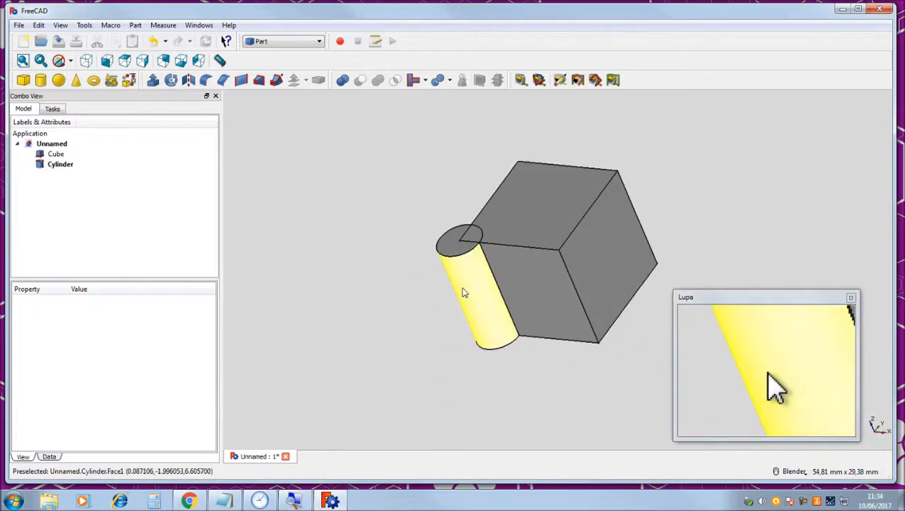
# Move the cylinder 11 mm in the negative X direction, away from the cube.
pyautogui.click(464, 293)
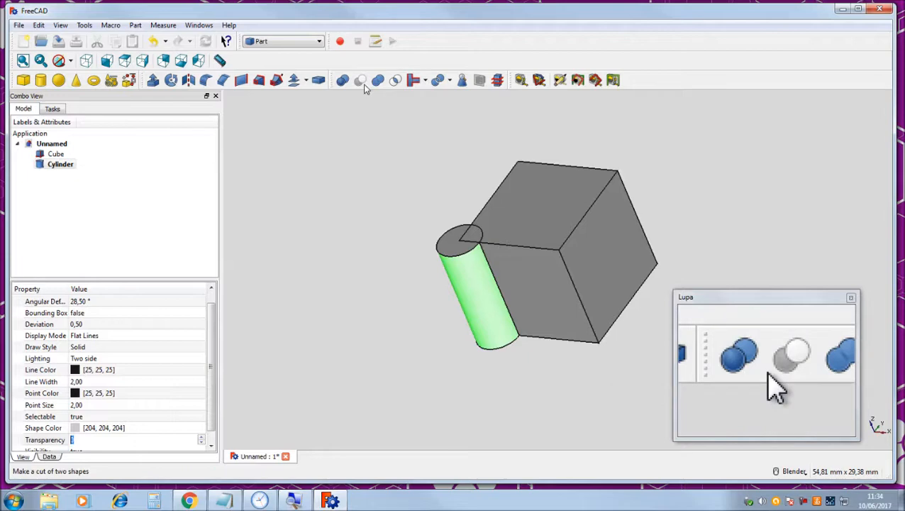
pyautogui.doubleClick(40, 164)
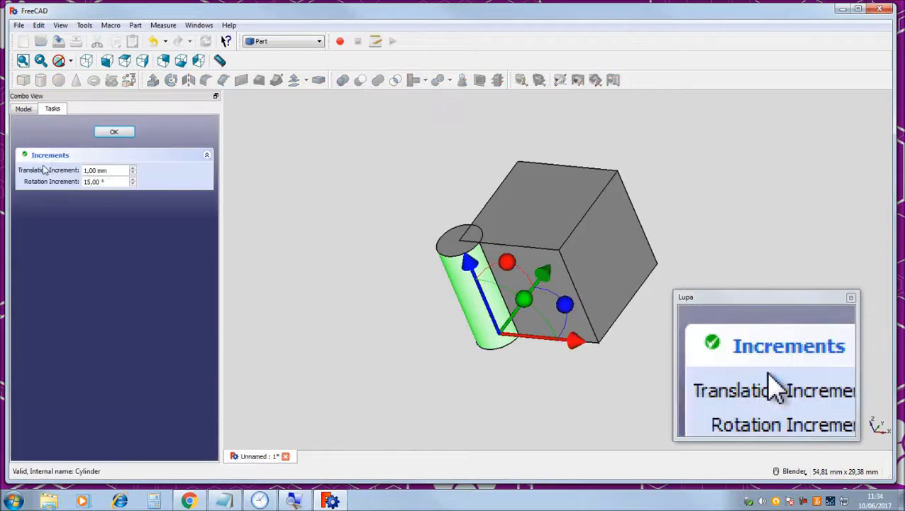
pyautogui.moveTo(576, 341); pyautogui.dragTo(463, 343)
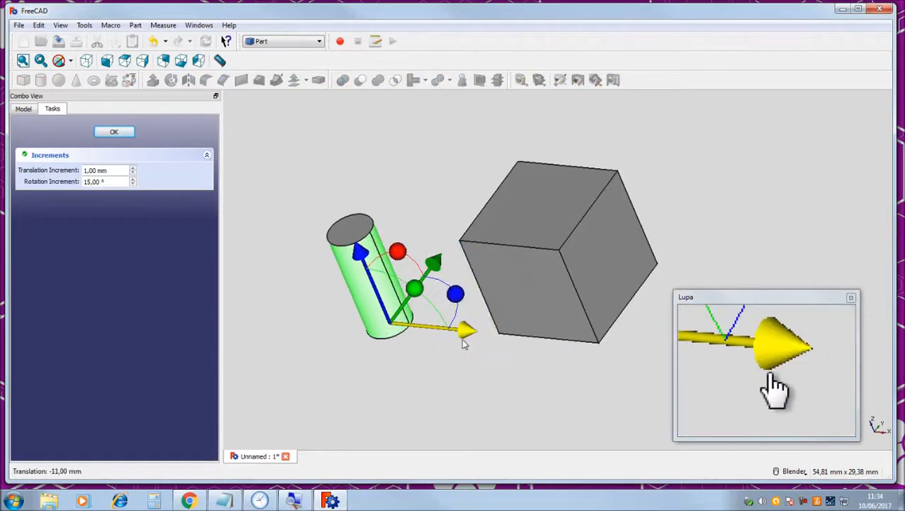
pyautogui.moveTo(365, 211); pyautogui.dragTo(444, 225, button='middle')
pyautogui.scroll(-4, 398, 185)
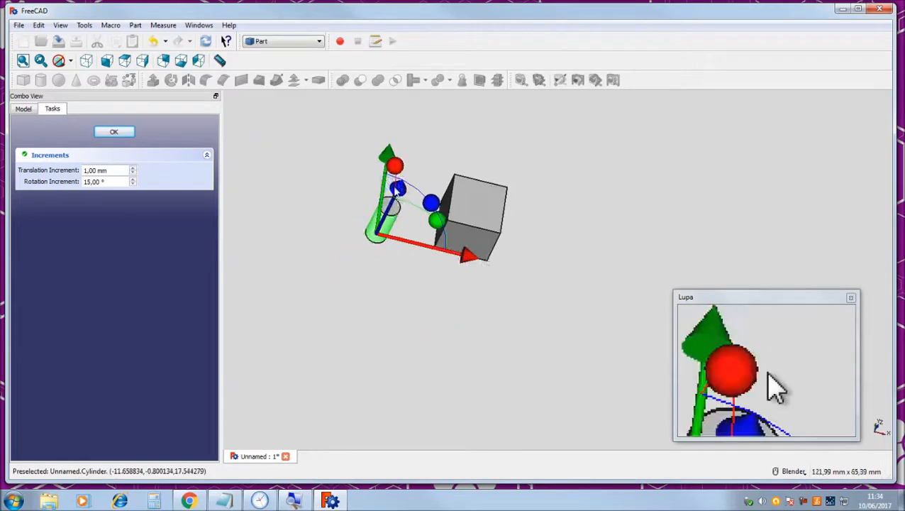
pyautogui.scroll(2, 389, 183)
pyautogui.click(357, 185)
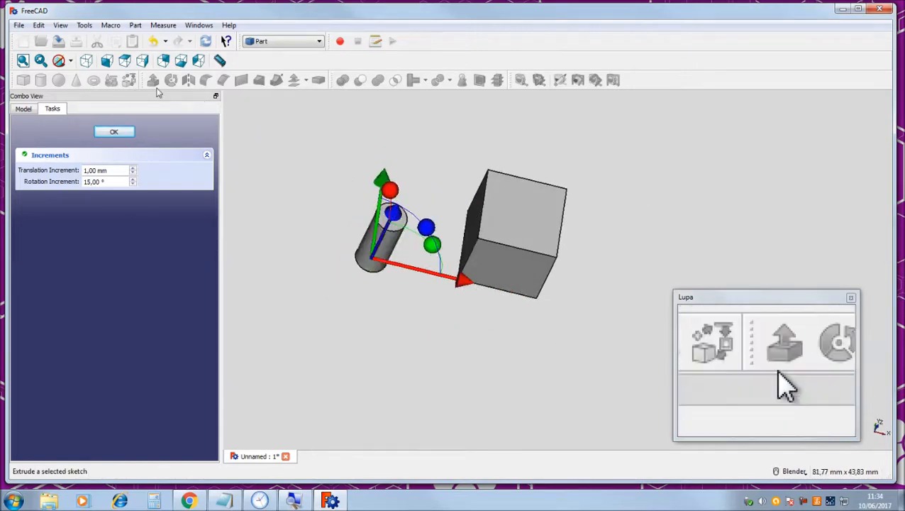
pyautogui.click(112, 132)
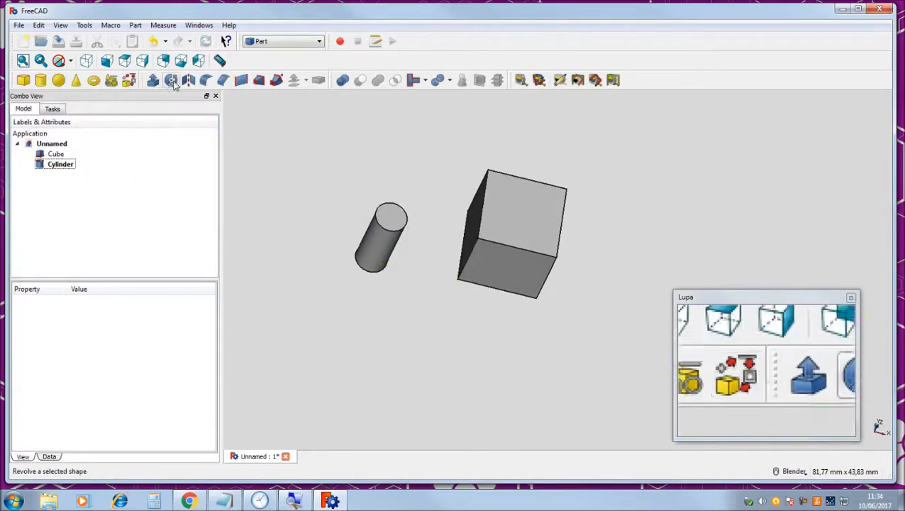
# Create a prism primitive with a 3-sided polygon, 2 mm circumradius and 10 mm height.
pyautogui.click(111, 80)
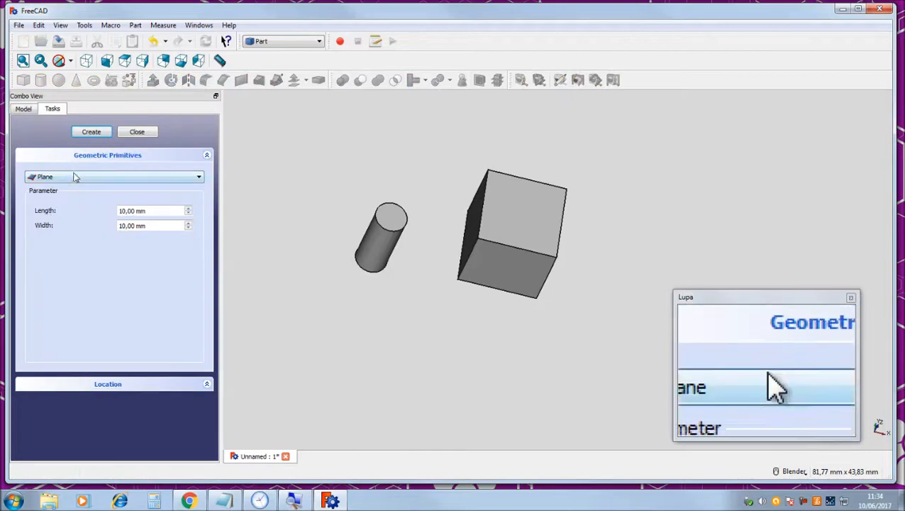
pyautogui.click(60, 177)
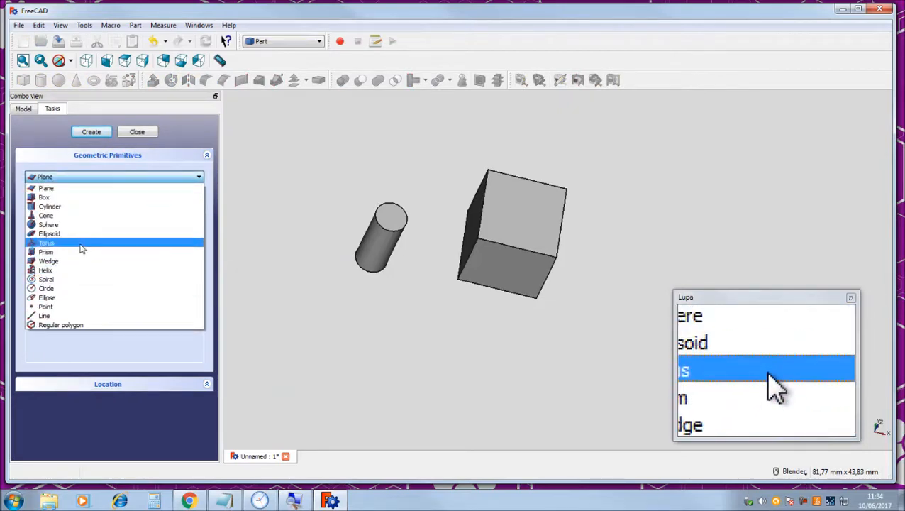
pyautogui.click(81, 251)
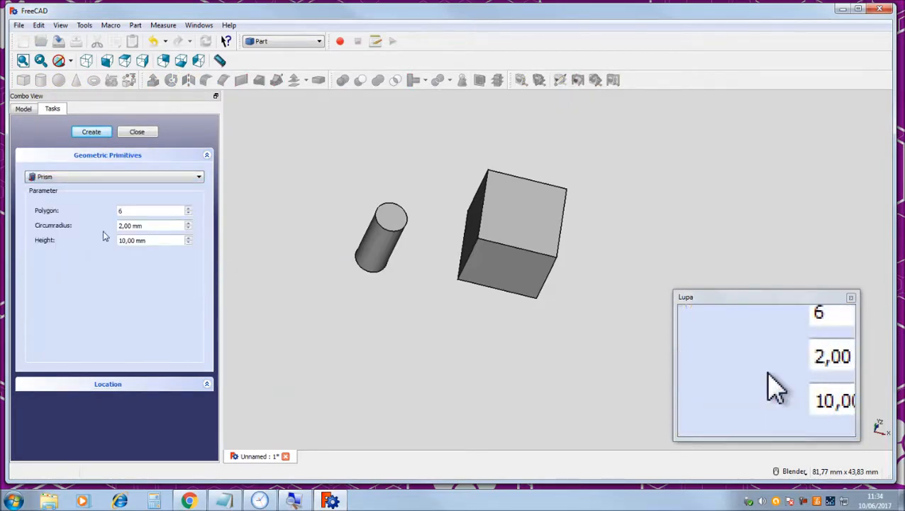
pyautogui.click(189, 215)
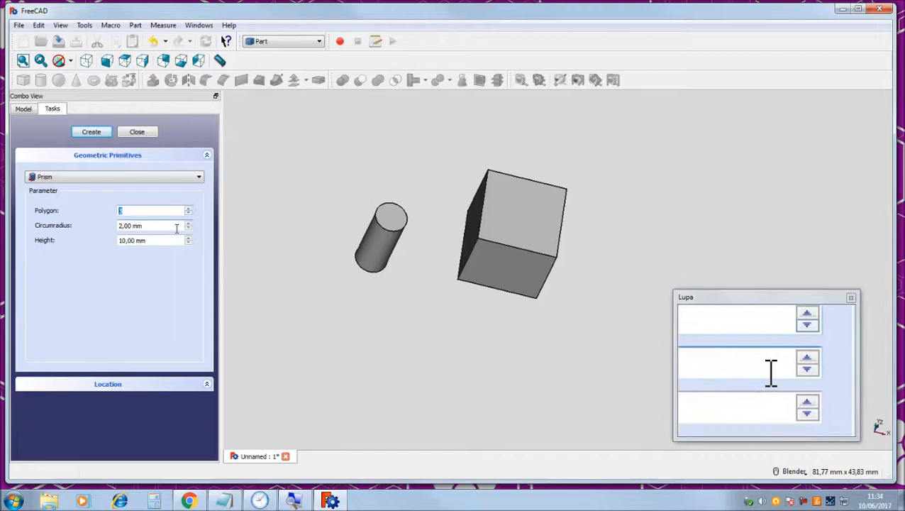
pyautogui.click(90, 131)
pyautogui.moveTo(213, 213); pyautogui.dragTo(499, 327, button='middle')
pyautogui.click(512, 317)
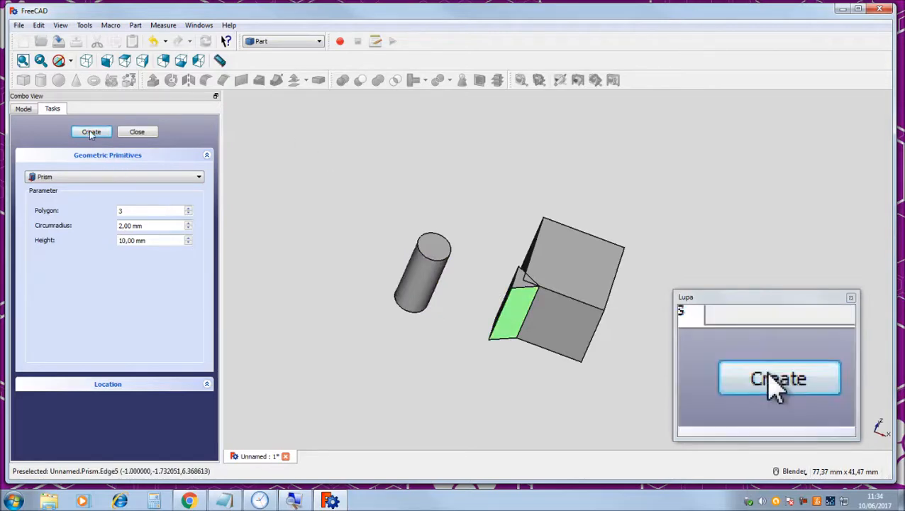
pyautogui.click(137, 132)
# Move the prism in the negative X direction to stand between the cylinder and the cube.
pyautogui.doubleClick(56, 178)
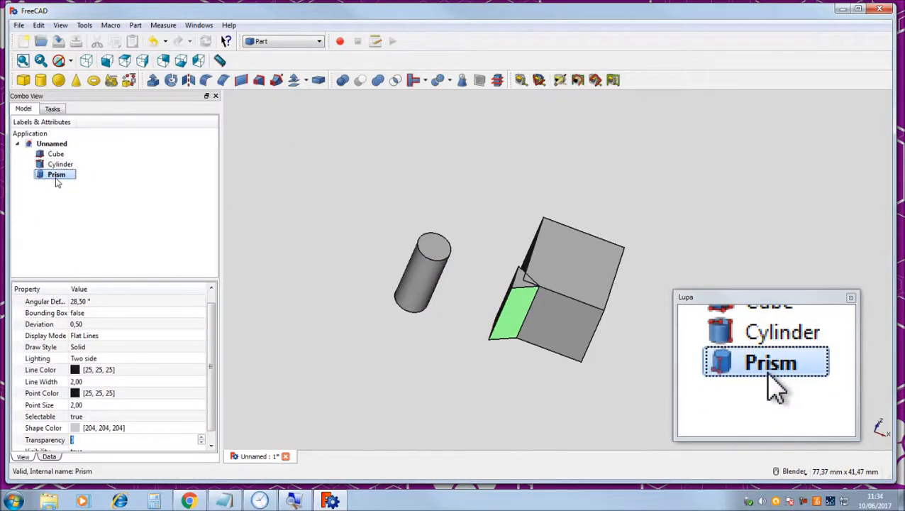
pyautogui.moveTo(594, 374); pyautogui.dragTo(531, 362)
pyautogui.moveTo(536, 251); pyautogui.dragTo(476, 355, button='middle')
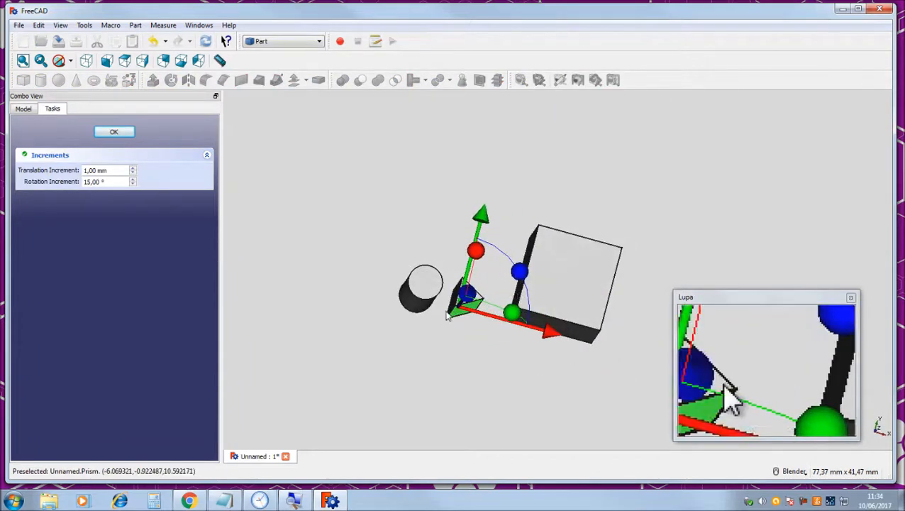
pyautogui.scroll(4, 476, 357)
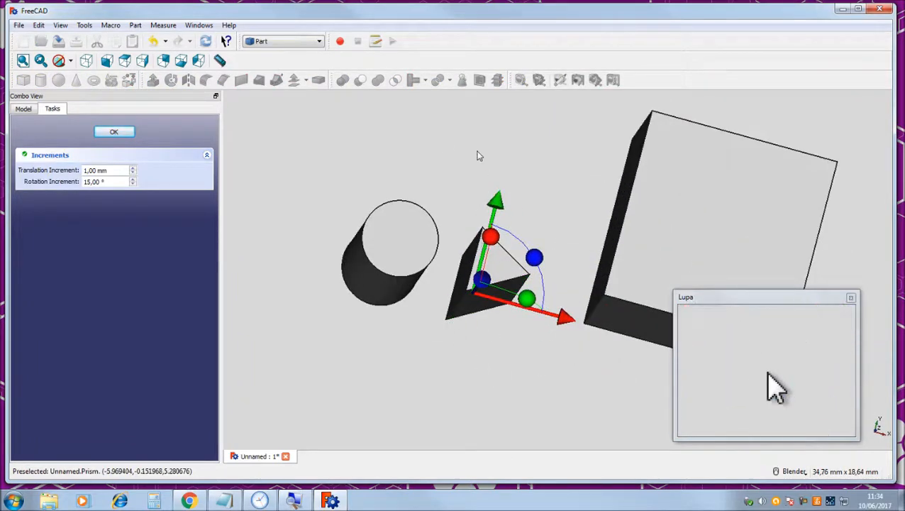
pyautogui.click(114, 133)
pyautogui.moveTo(497, 284); pyautogui.dragTo(562, 317, button='middle')
pyautogui.moveTo(547, 280); pyautogui.dragTo(562, 246, button='middle')
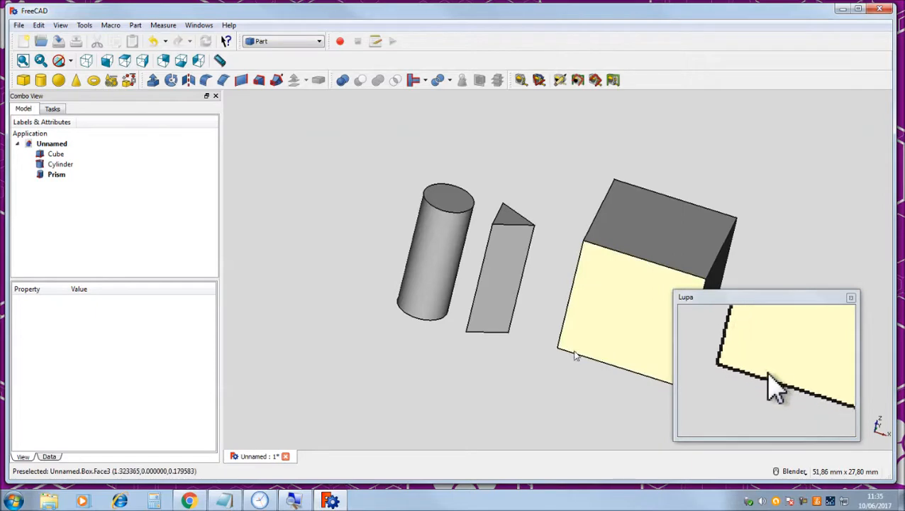
# Measure the length of the cube's vertical edge nearest the prism with a linear measurement.
pyautogui.click(520, 80)
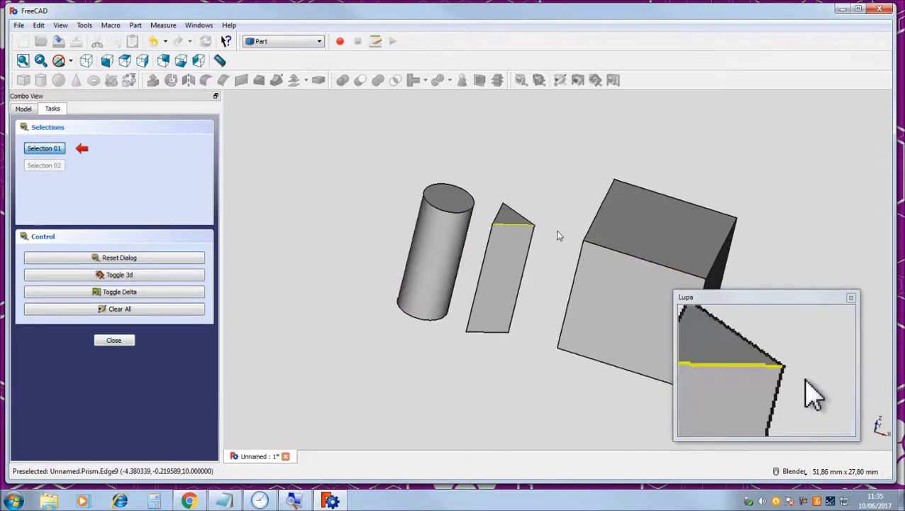
pyautogui.click(576, 354)
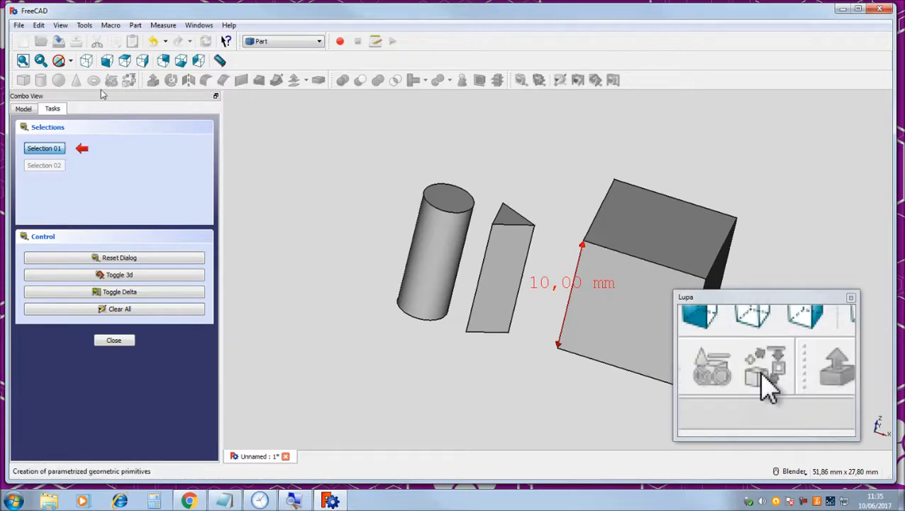
pyautogui.click(114, 340)
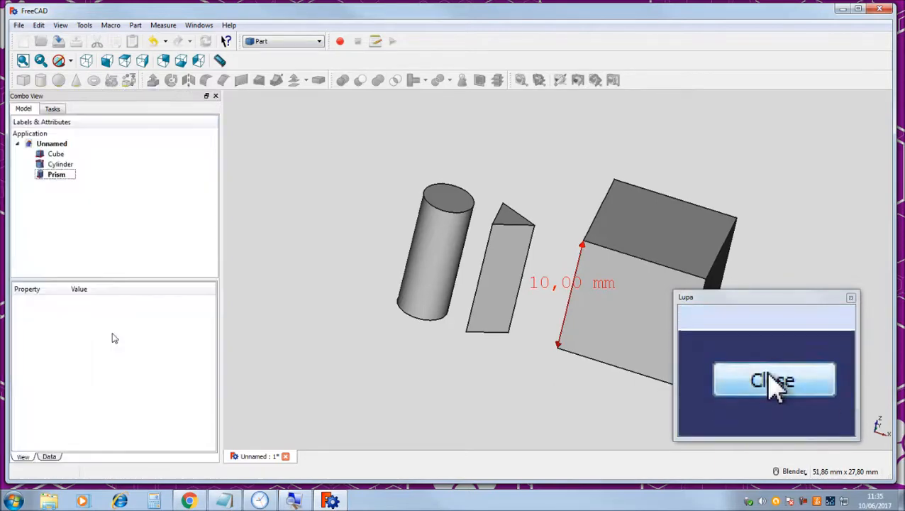
# Create a cone and rotate it 180° about its Y axis so its wide end faces down.
pyautogui.click(76, 81)
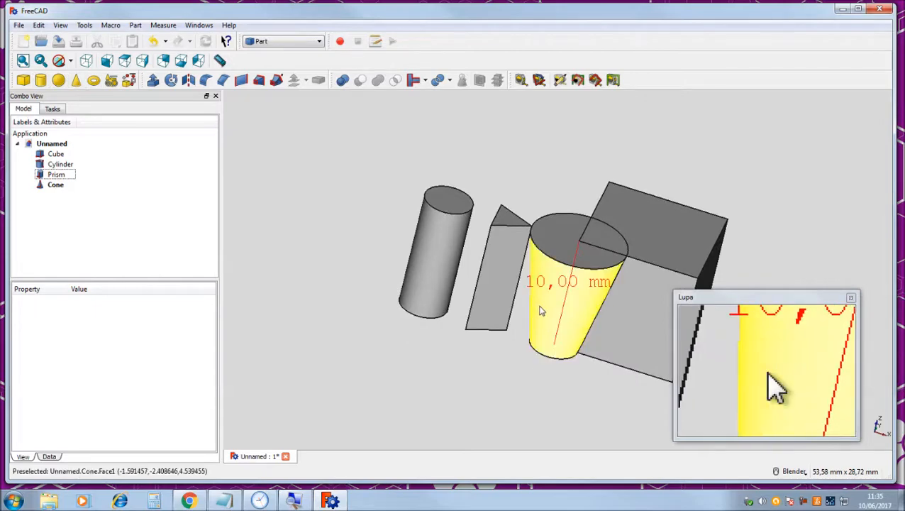
pyautogui.doubleClick(55, 186)
pyautogui.moveTo(607, 319); pyautogui.dragTo(583, 320, button='middle')
pyautogui.moveTo(586, 322); pyautogui.dragTo(282, 333)
pyautogui.moveTo(320, 385); pyautogui.dragTo(384, 453)
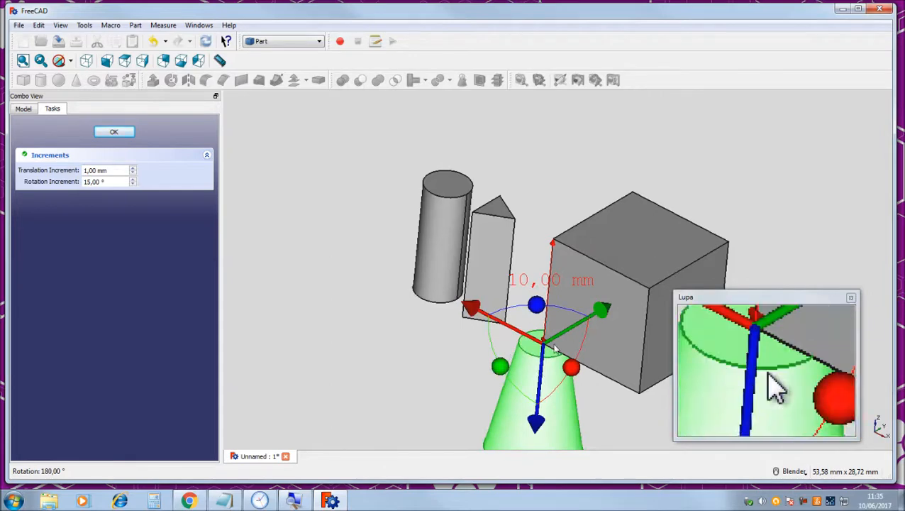
# Move the cone along X past the cylinder and raise it along Z to stand beside the other solids.
pyautogui.moveTo(489, 322); pyautogui.dragTo(320, 269)
pyautogui.moveTo(326, 312); pyautogui.dragTo(331, 252)
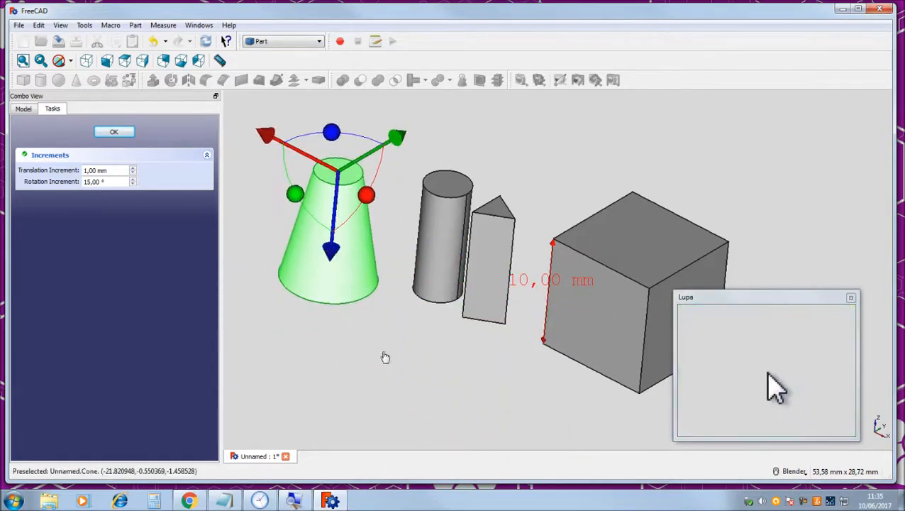
pyautogui.click(114, 132)
pyautogui.scroll(2, 365, 283)
pyautogui.scroll(-2, 365, 283)
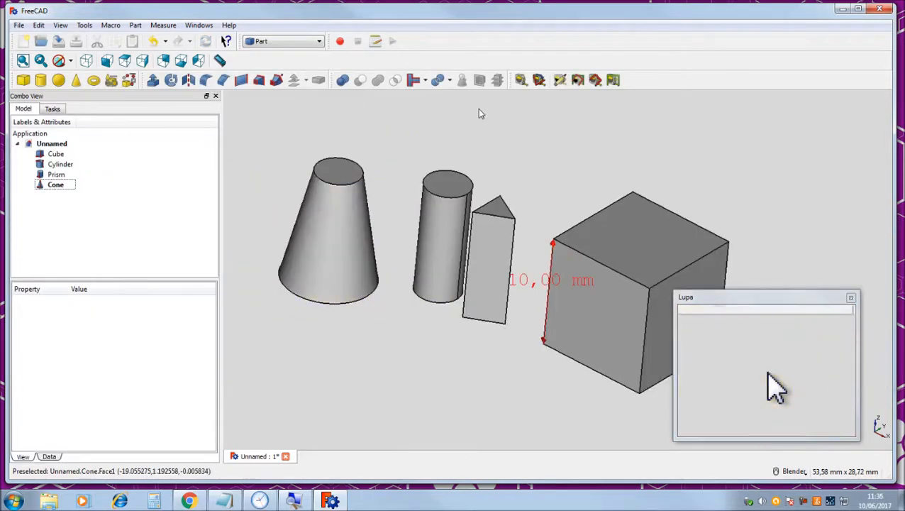
# Measure the linear distance between the cone's top and bottom circular edges along its slanted side.
pyautogui.click(521, 81)
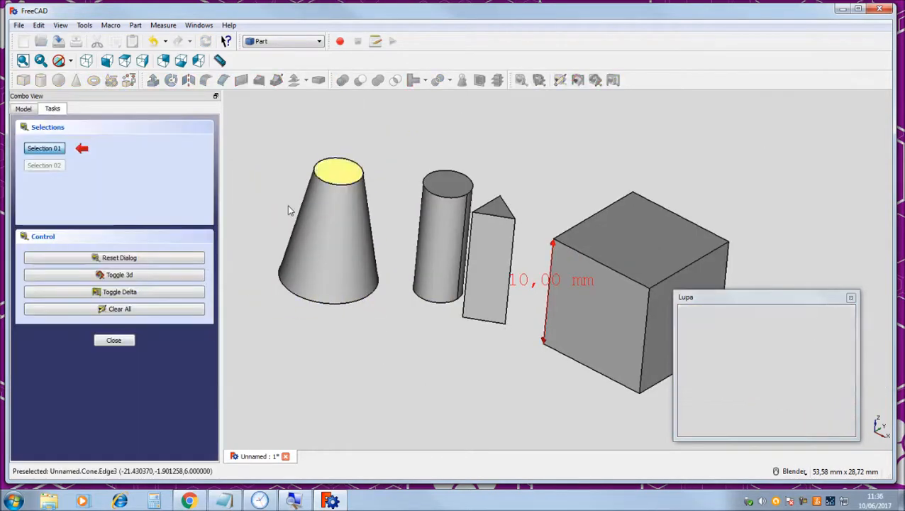
pyautogui.click(341, 185)
pyautogui.click(345, 306)
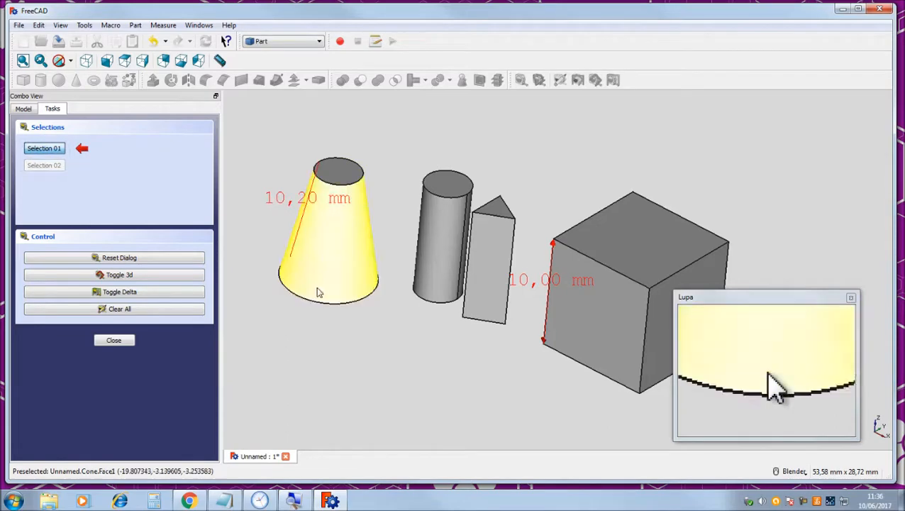
pyautogui.moveTo(344, 259); pyautogui.dragTo(477, 273, button='middle')
pyautogui.scroll(2, 298, 187)
pyautogui.moveTo(423, 272); pyautogui.dragTo(362, 259, button='middle')
pyautogui.scroll(-2, 359, 261)
pyautogui.scroll(2, 361, 261)
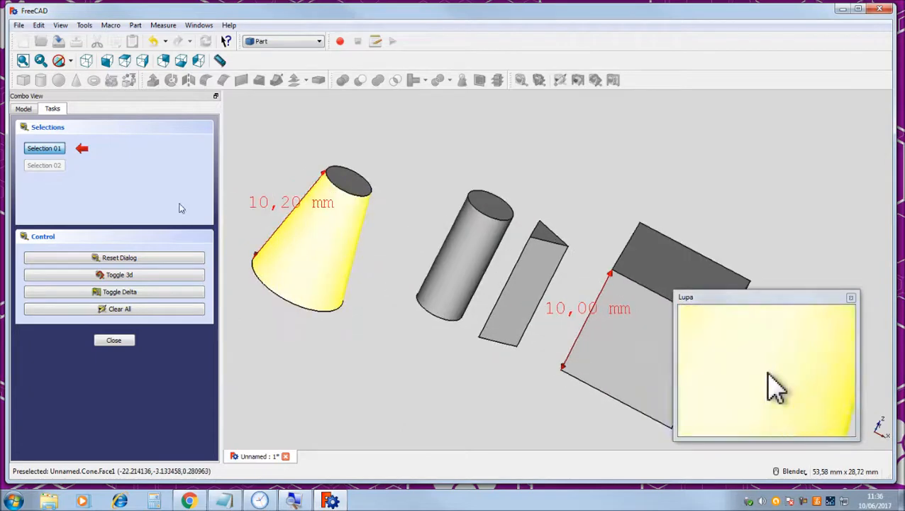
pyautogui.click(114, 341)
# Rotate the cone about its vertical axis so its seam line faces the front.
pyautogui.doubleClick(56, 185)
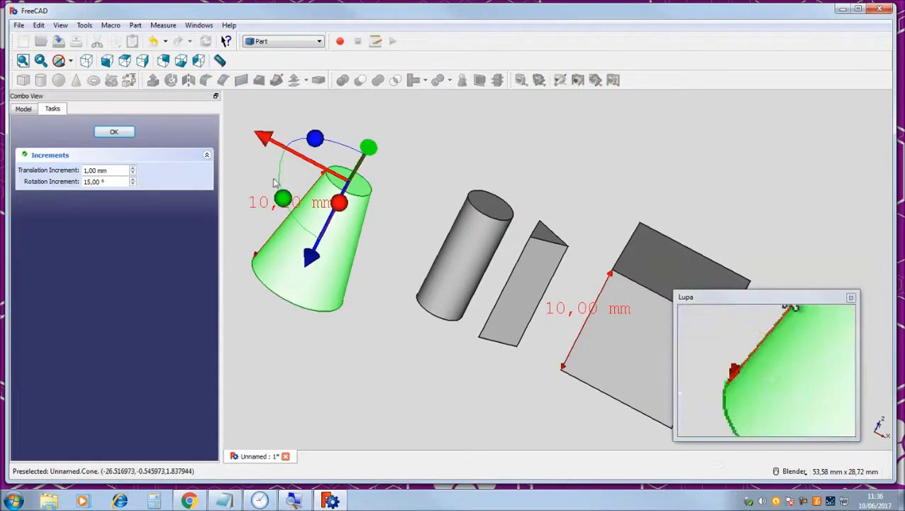
pyautogui.moveTo(313, 138); pyautogui.dragTo(360, 260)
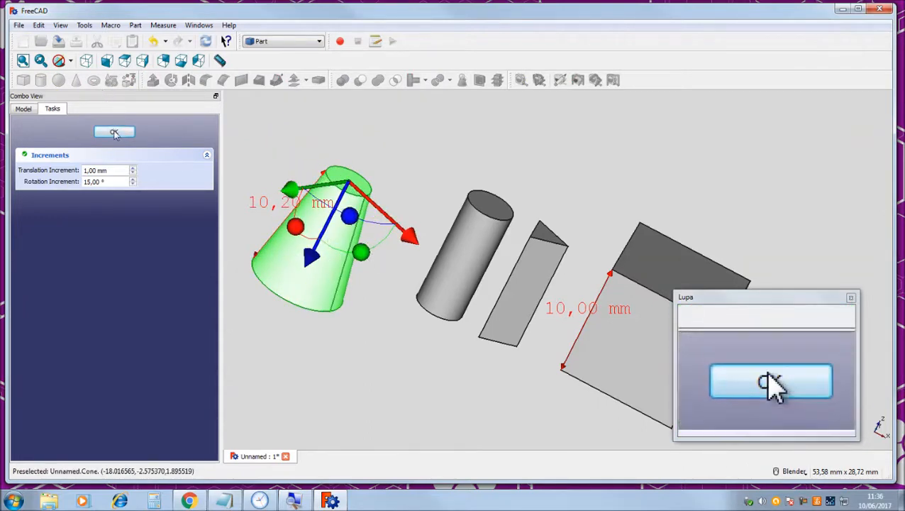
pyautogui.click(114, 132)
pyautogui.moveTo(421, 279); pyautogui.dragTo(307, 289, button='middle')
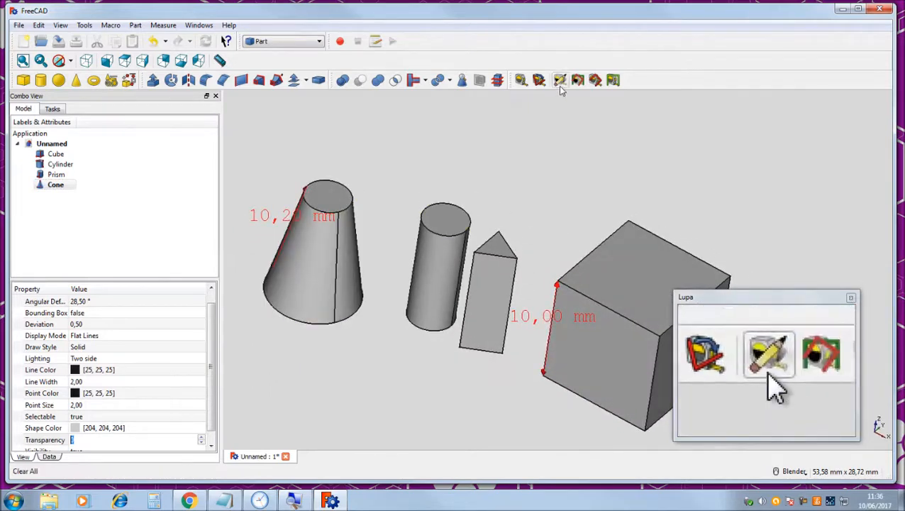
# Clear all linear measurements from the model view.
pyautogui.click(521, 80)
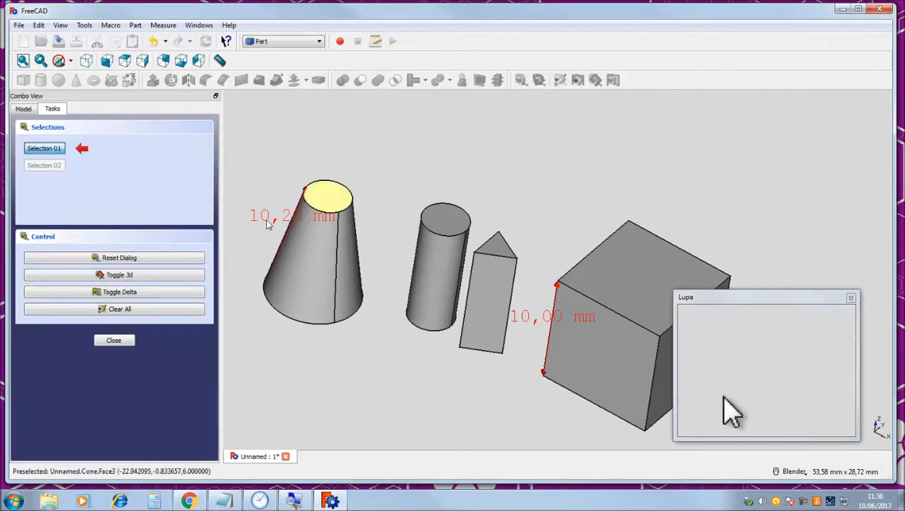
pyautogui.click(117, 311)
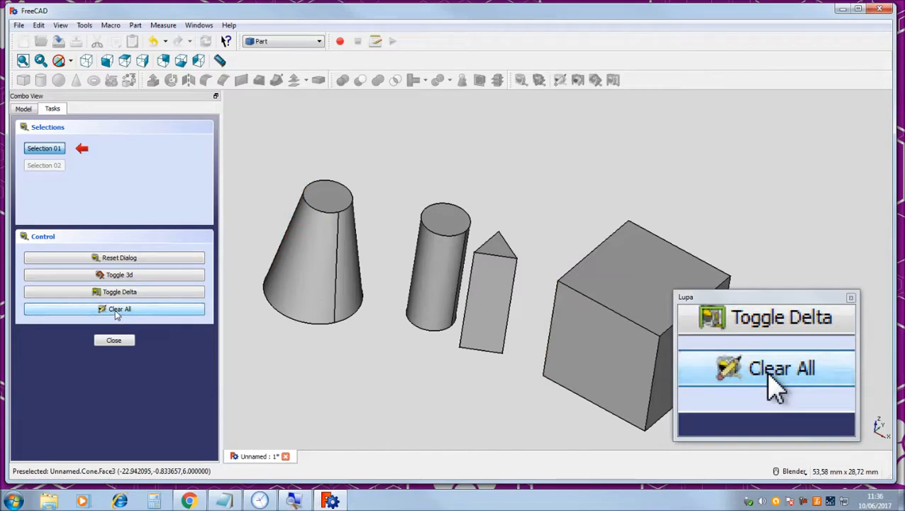
# Measure the distance between the cone's top and bottom circular edges along its slanted side and clear the measurement.
pyautogui.click(334, 218)
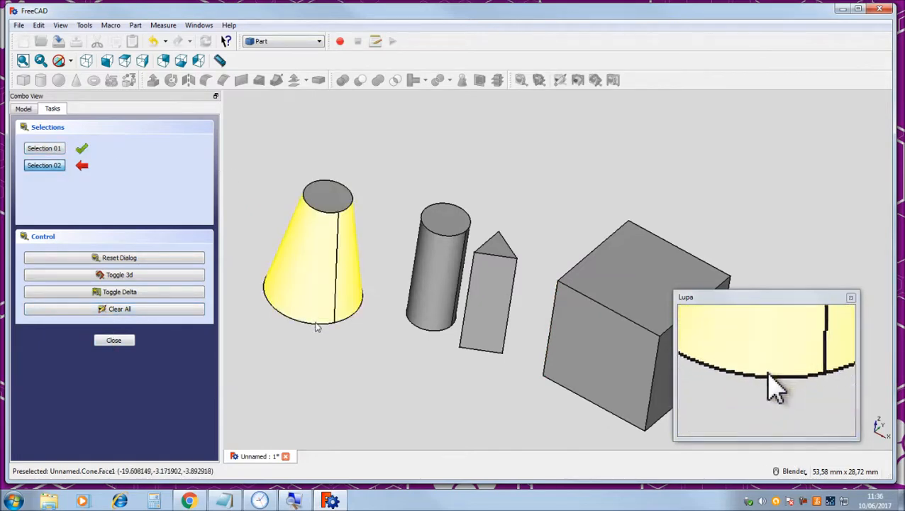
pyautogui.click(315, 323)
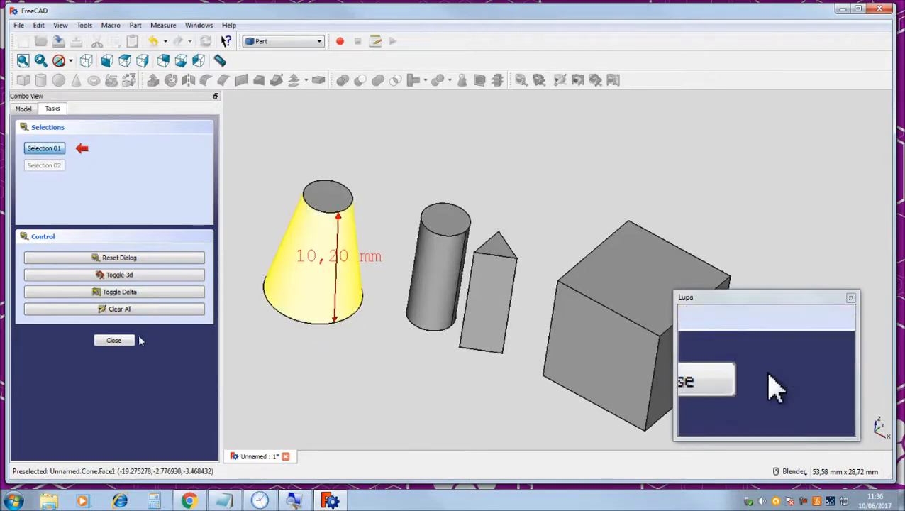
pyautogui.click(122, 308)
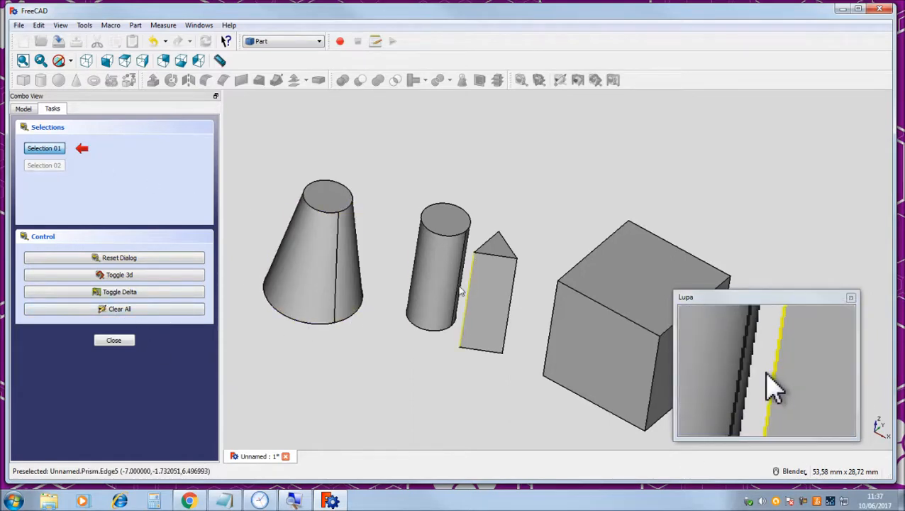
# Try to measure the cylinder from its curved side to its bottom circular edge.
pyautogui.click(448, 266)
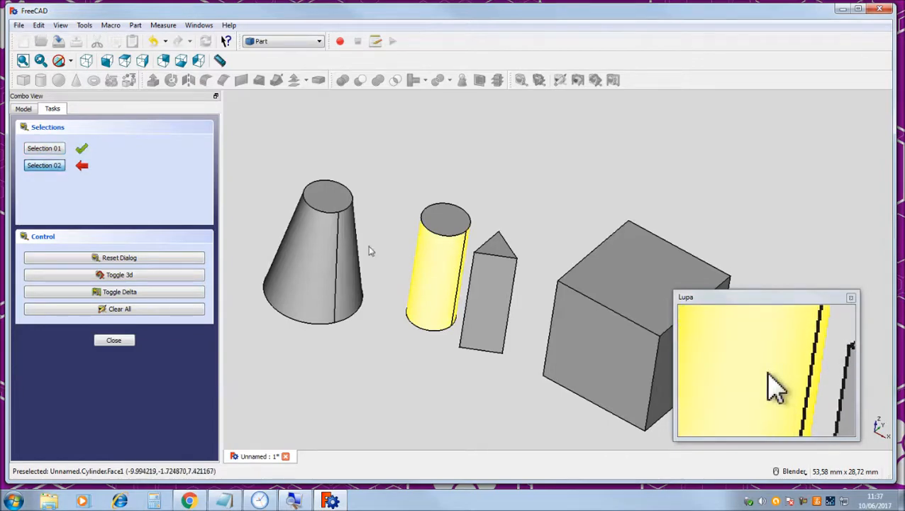
pyautogui.click(439, 332)
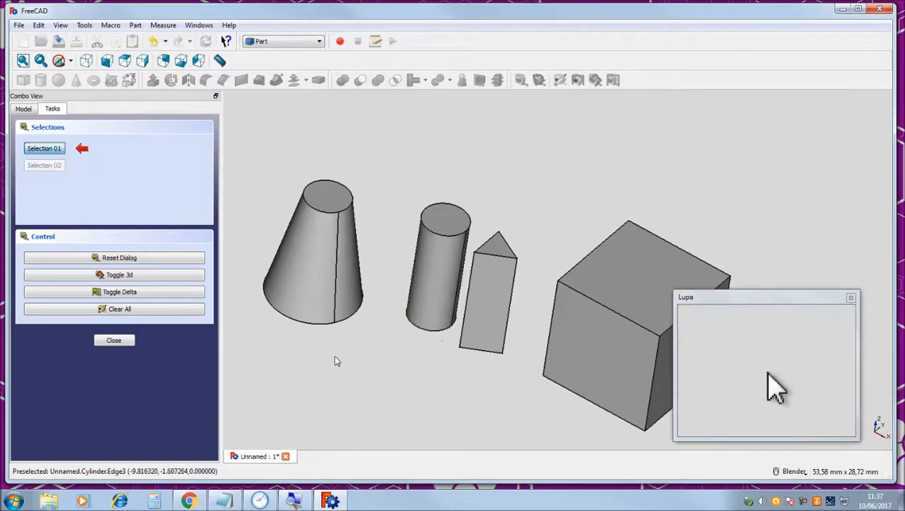
# Measure the cone's slanted side between its circular edges, and the cube's height along the front face's outer vertical edge.
pyautogui.click(315, 209)
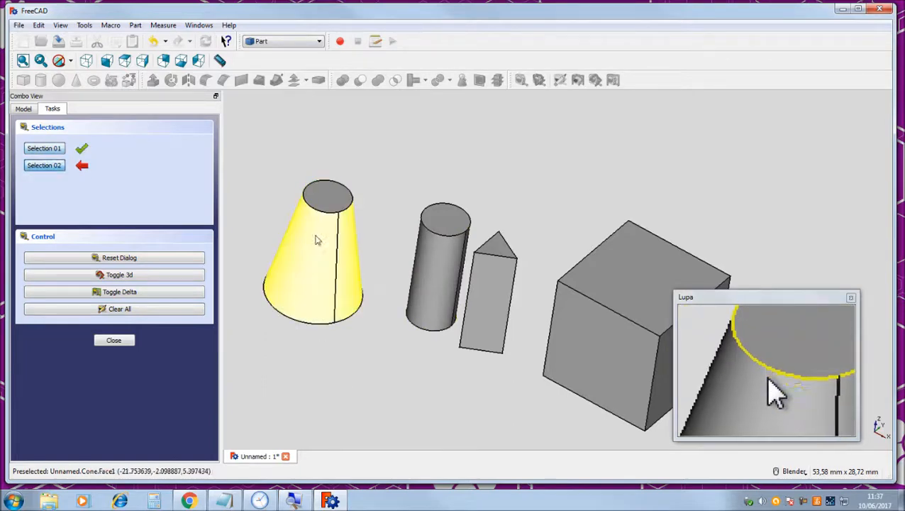
pyautogui.click(325, 329)
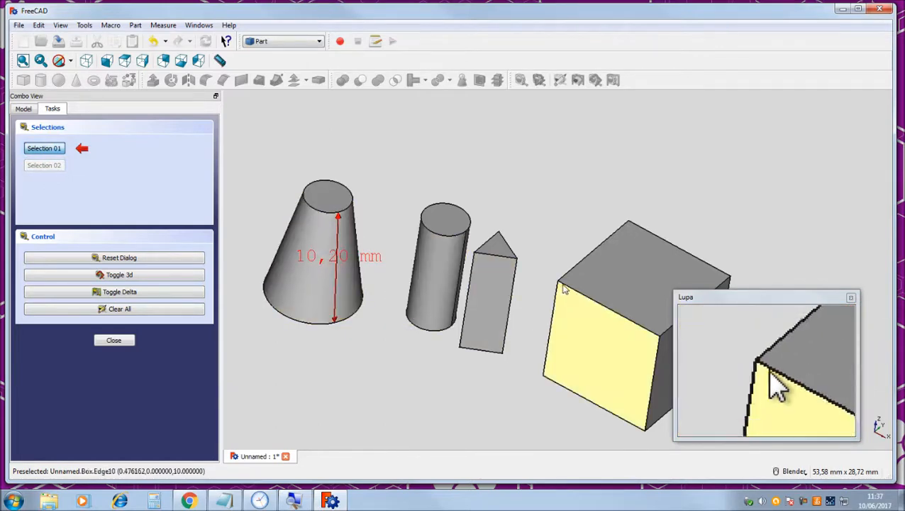
pyautogui.click(550, 356)
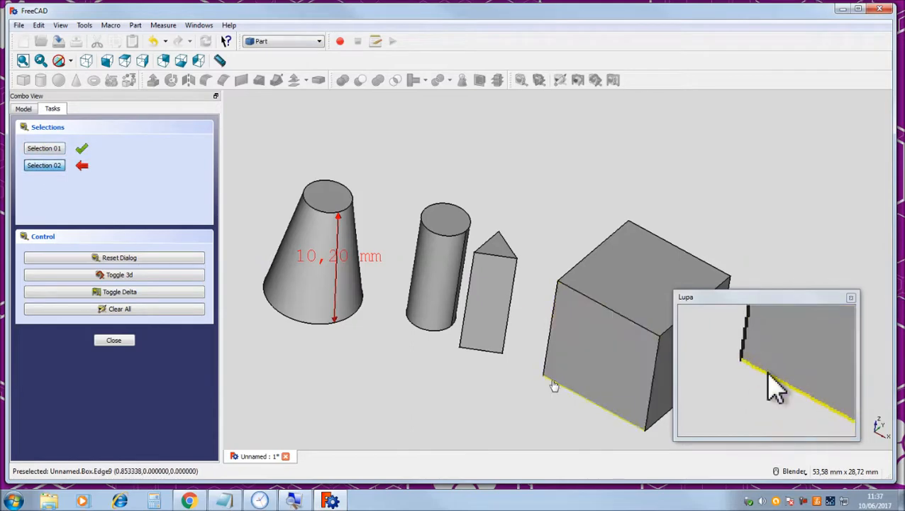
pyautogui.click(555, 386)
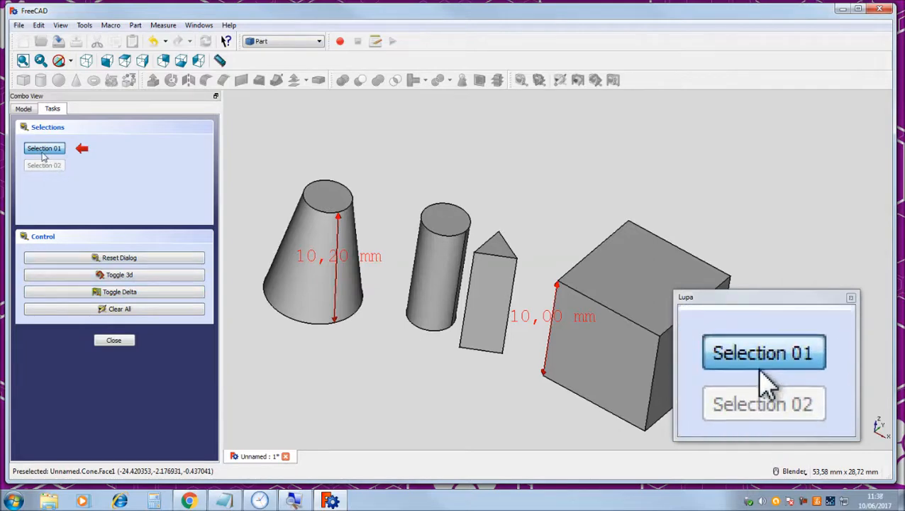
# Try to take measurements by picking points on the side faces of the cone, cylinder and prism.
pyautogui.click(313, 227)
pyautogui.click(286, 293)
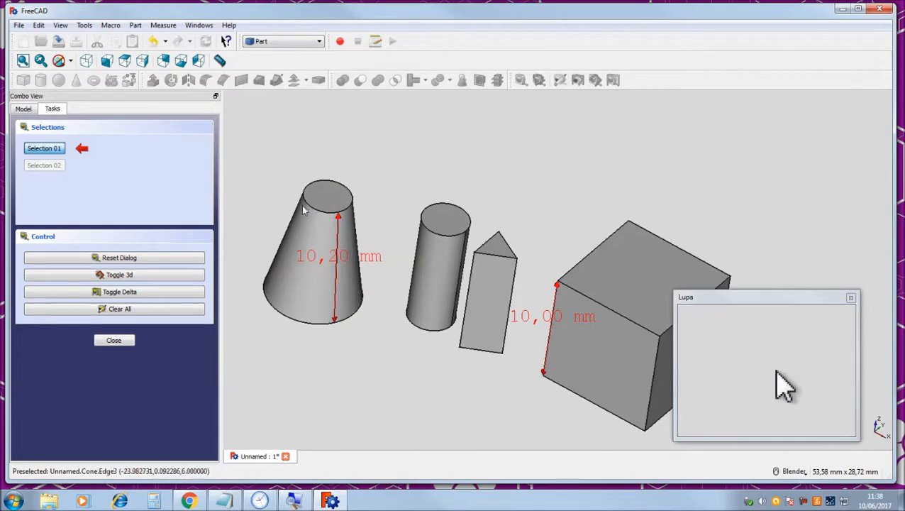
pyautogui.click(307, 234)
pyautogui.click(293, 286)
pyautogui.click(439, 259)
pyautogui.click(439, 259)
pyautogui.click(494, 286)
pyautogui.click(493, 286)
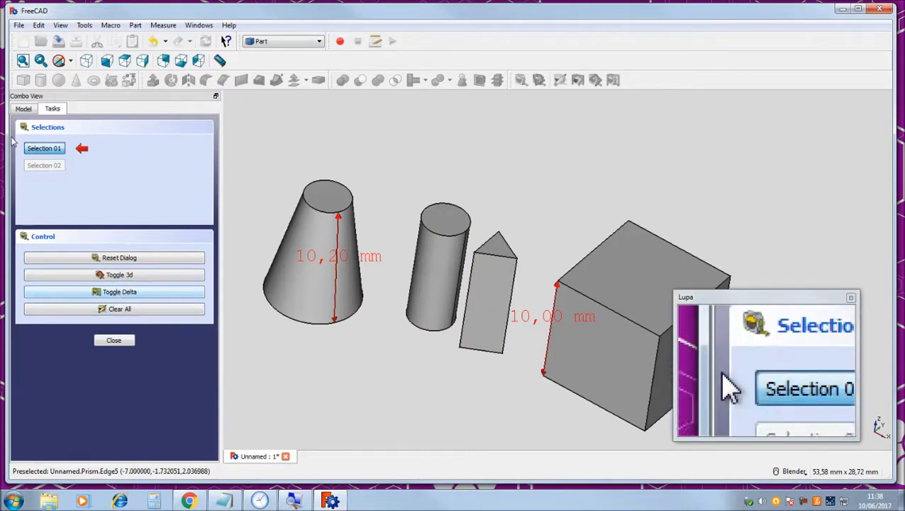
pyautogui.click(314, 234)
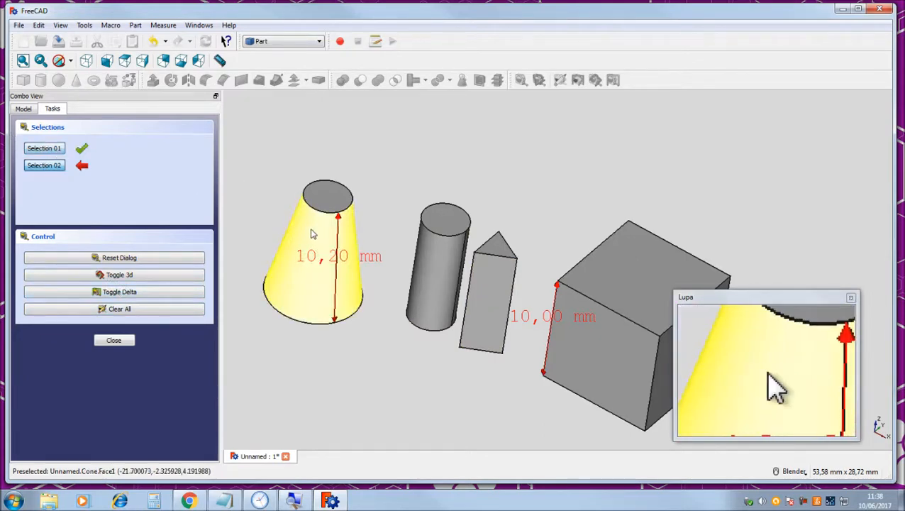
pyautogui.click(301, 296)
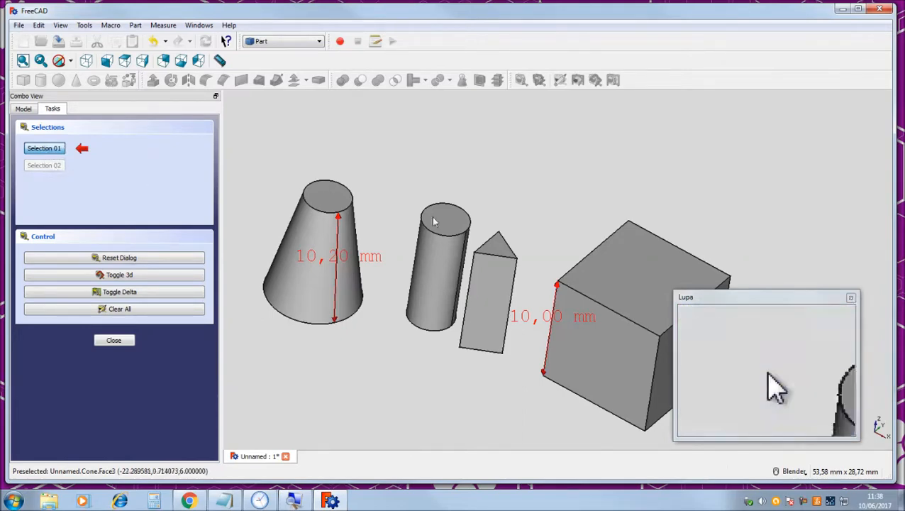
# Measure the cylinder's height between its top and bottom circular edges.
pyautogui.click(440, 267)
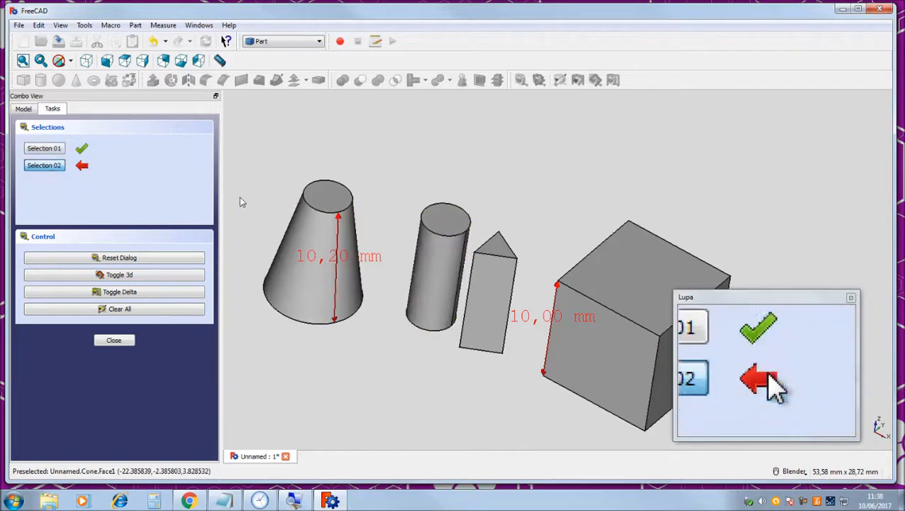
pyautogui.click(435, 235)
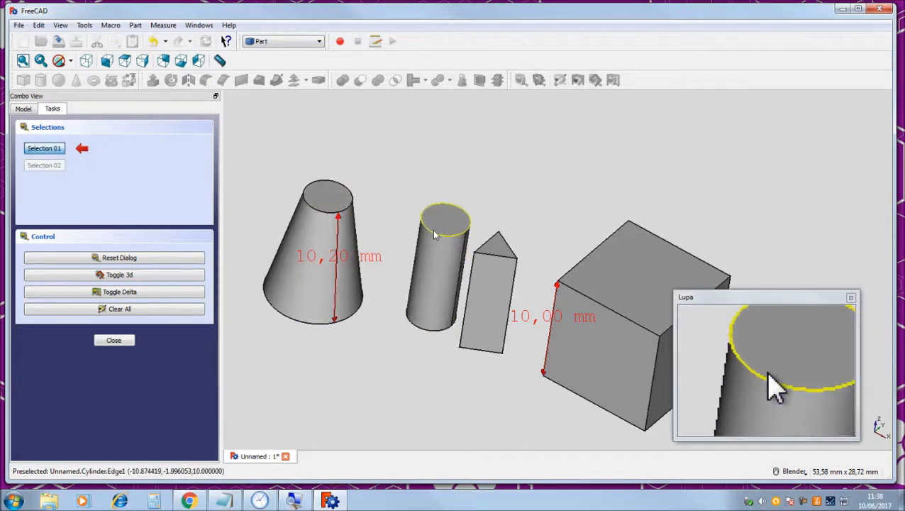
pyautogui.click(428, 334)
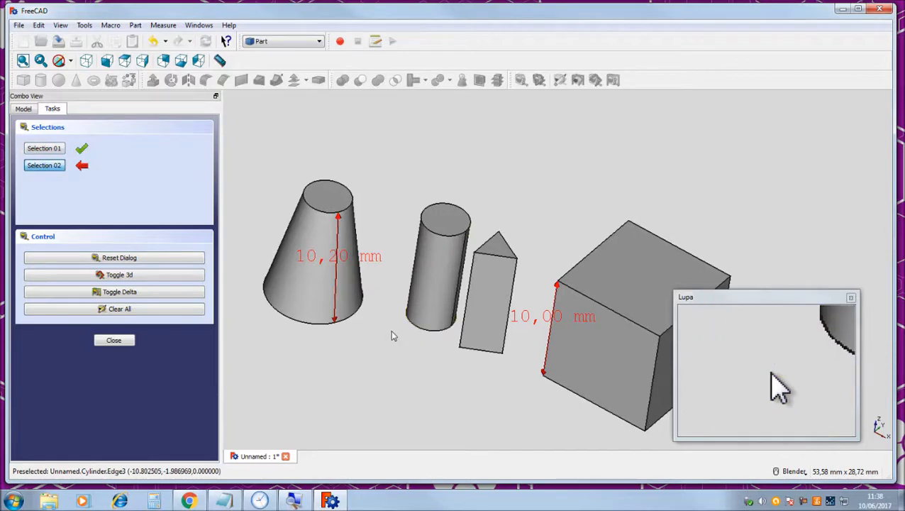
pyautogui.click(431, 235)
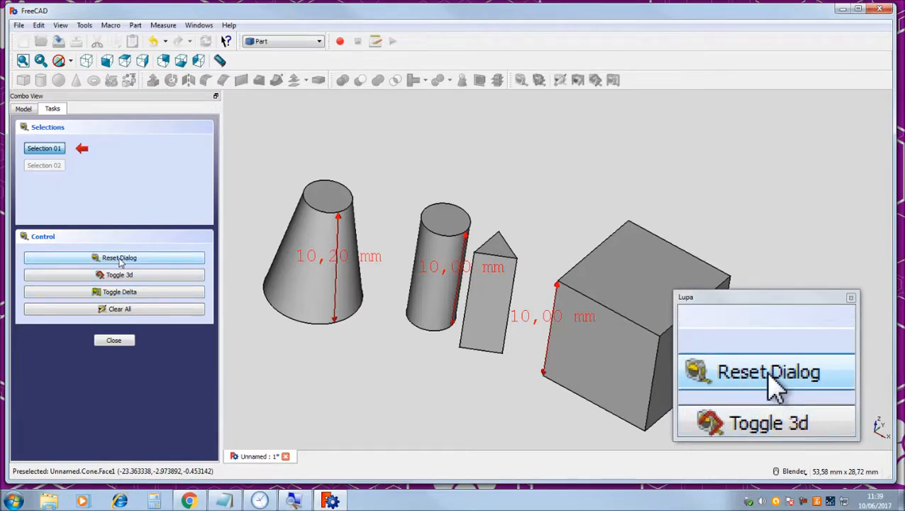
# Reset the measurement dialog, and toggle the display of all 3D measurements off and back on.
pyautogui.click(121, 259)
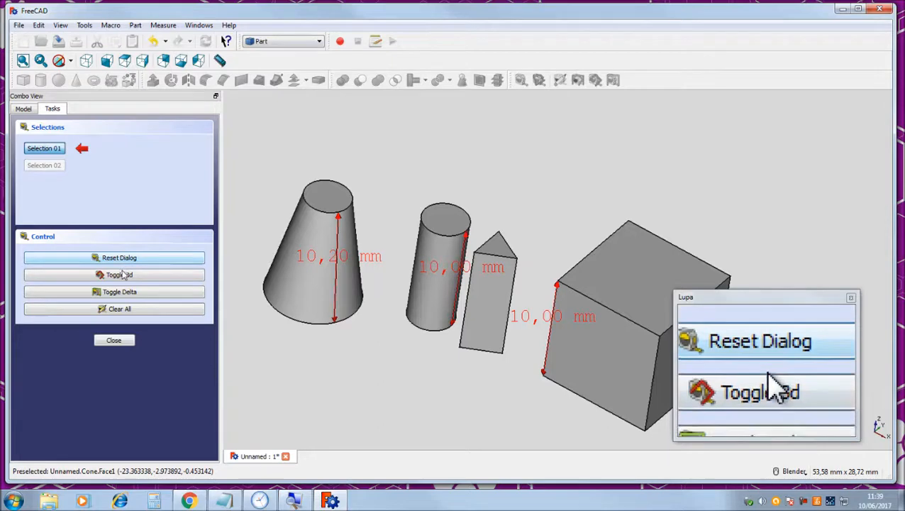
pyautogui.click(123, 276)
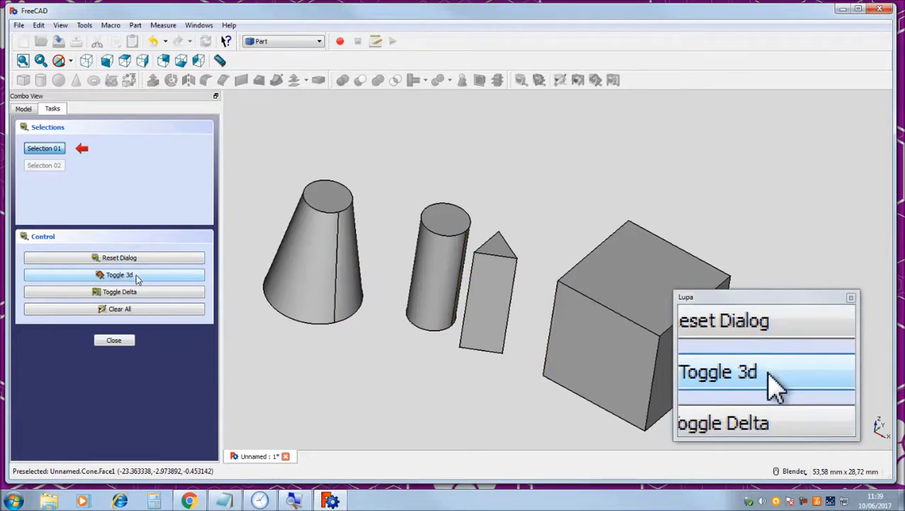
pyautogui.click(139, 279)
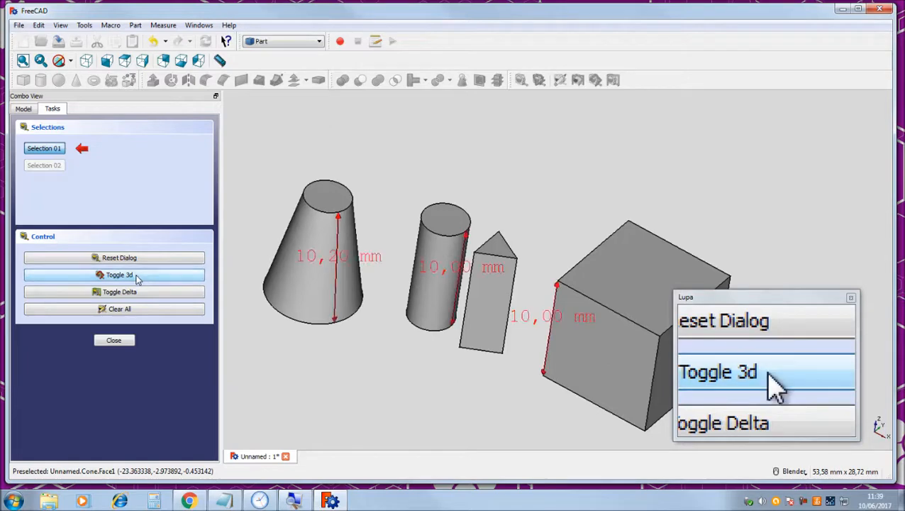
pyautogui.click(139, 278)
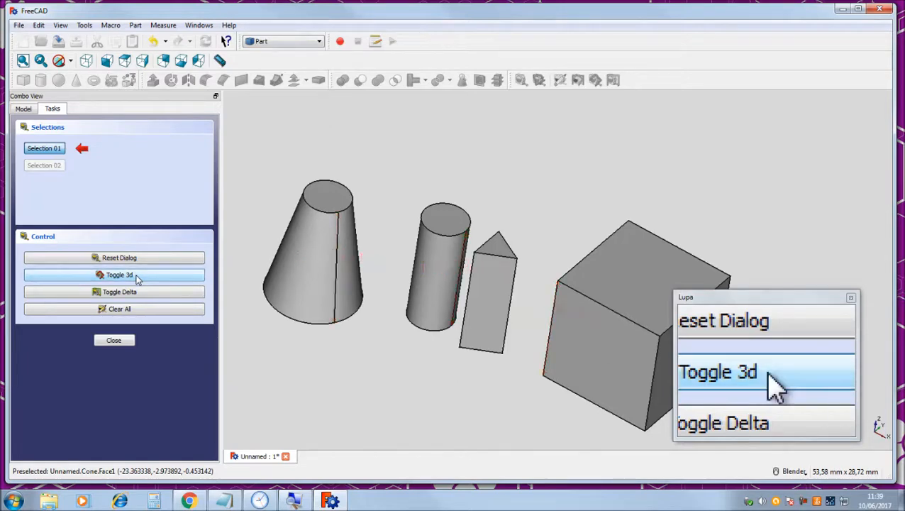
pyautogui.click(138, 278)
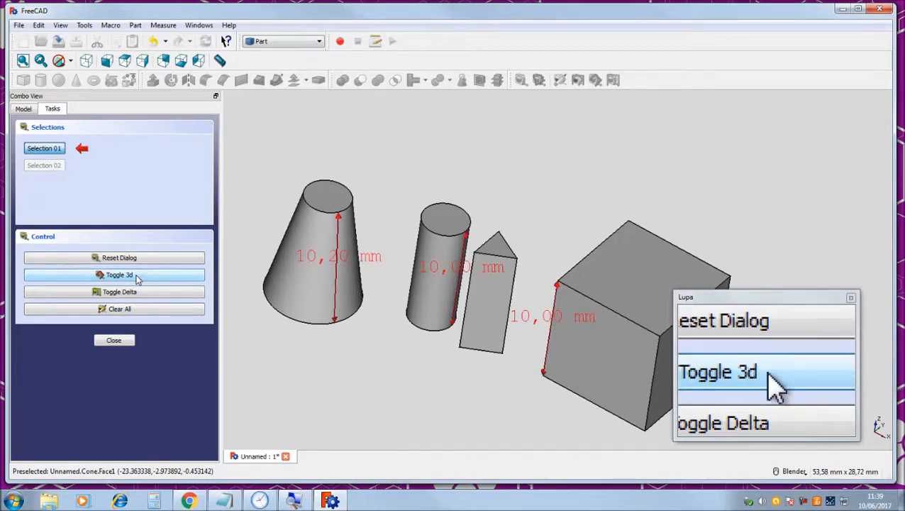
pyautogui.click(138, 278)
pyautogui.click(139, 278)
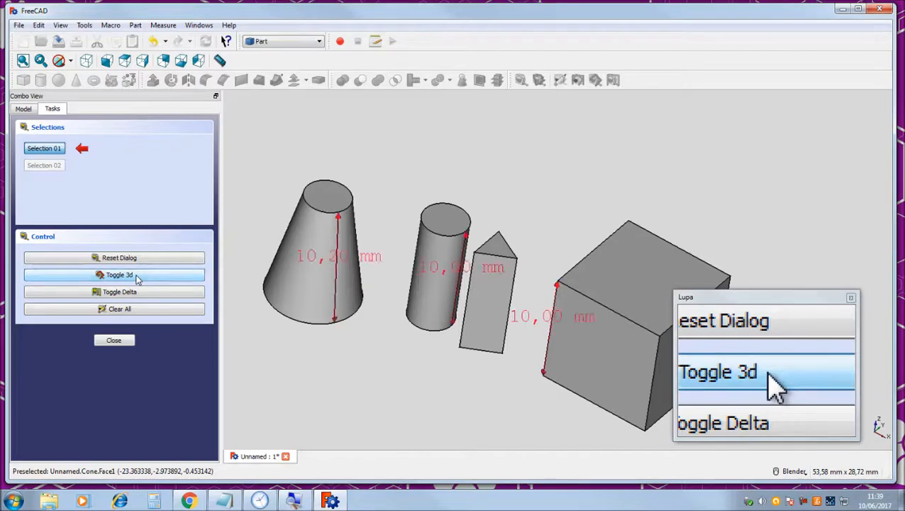
pyautogui.click(138, 279)
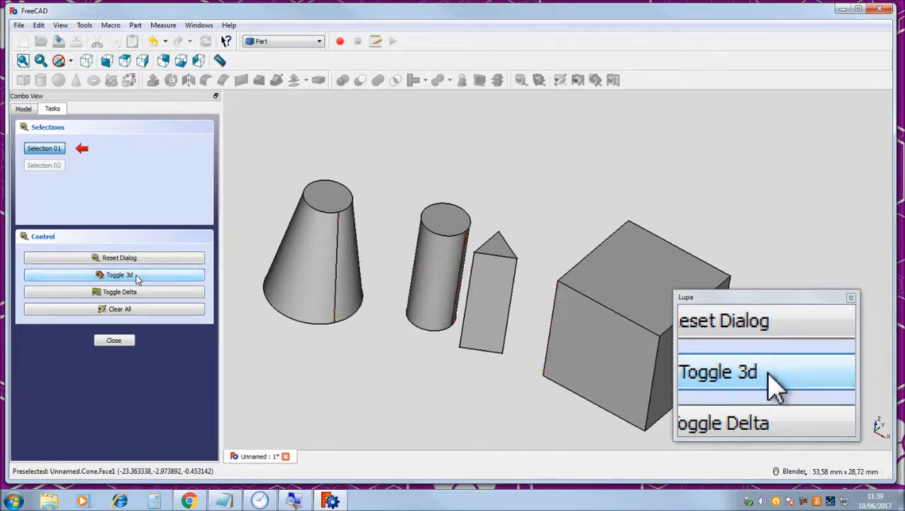
pyautogui.click(138, 278)
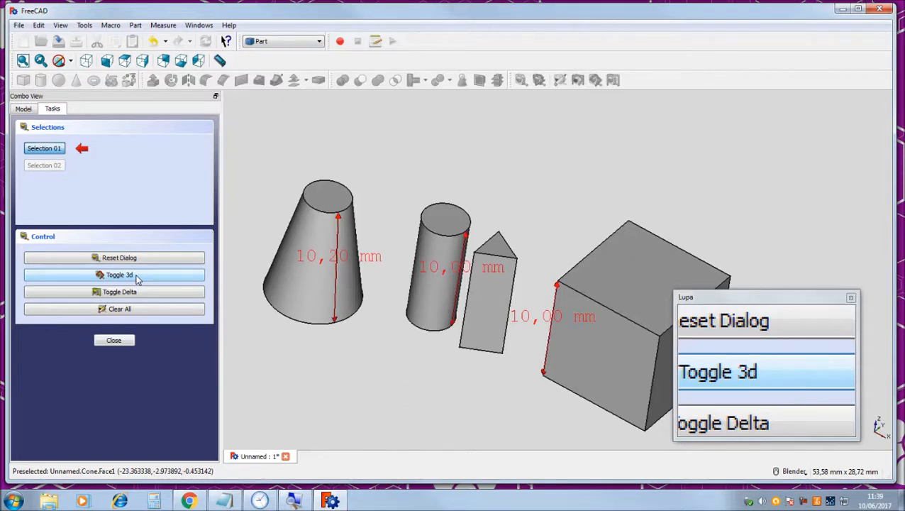
pyautogui.click(139, 278)
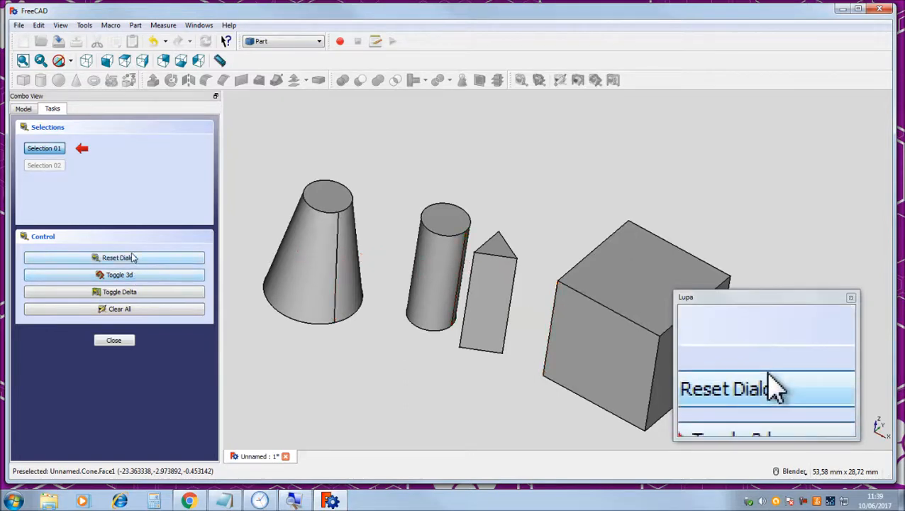
pyautogui.click(134, 280)
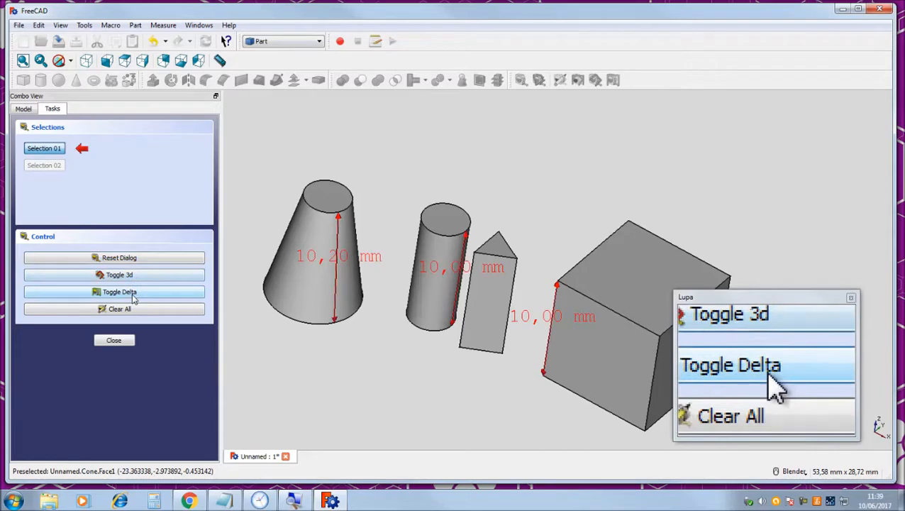
# Display the delta components of all measurements and examine them on the cone.
pyautogui.click(135, 294)
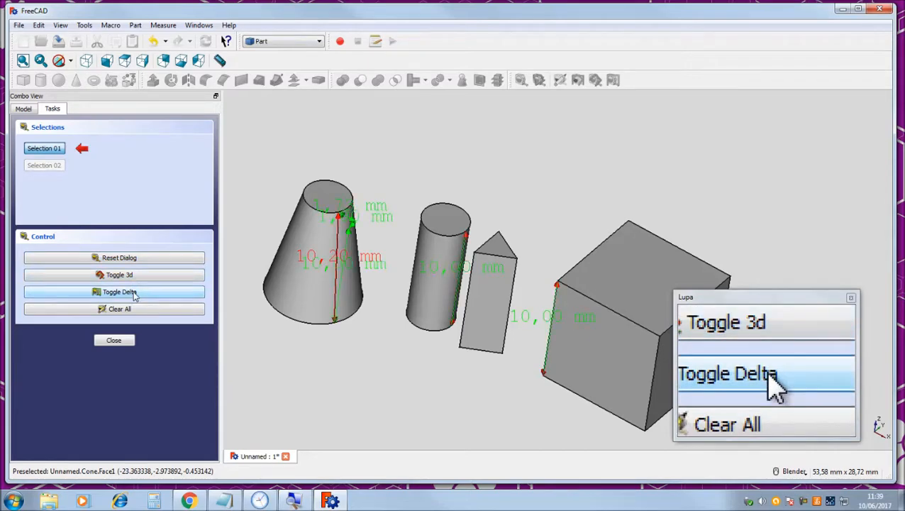
pyautogui.click(135, 293)
pyautogui.click(135, 293)
pyautogui.click(135, 293)
pyautogui.click(135, 294)
pyautogui.click(135, 293)
pyautogui.click(134, 293)
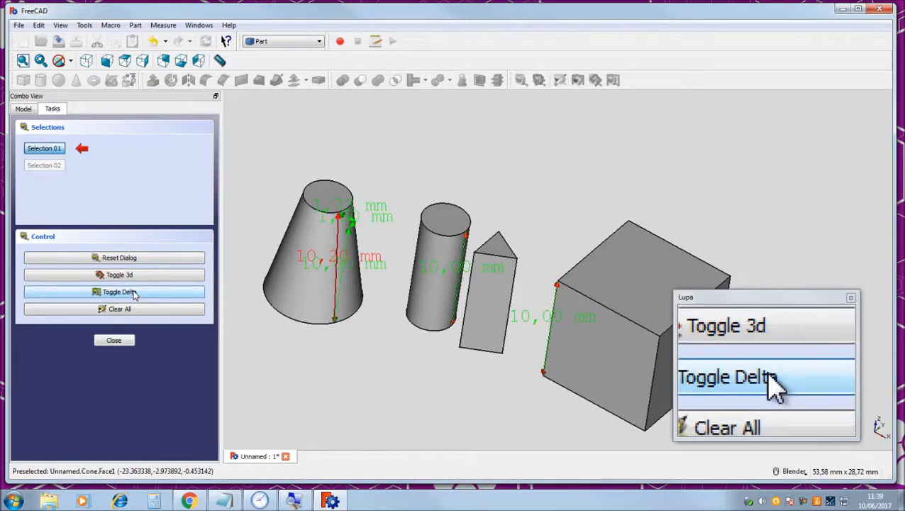
pyautogui.moveTo(291, 195); pyautogui.dragTo(373, 196, button='middle')
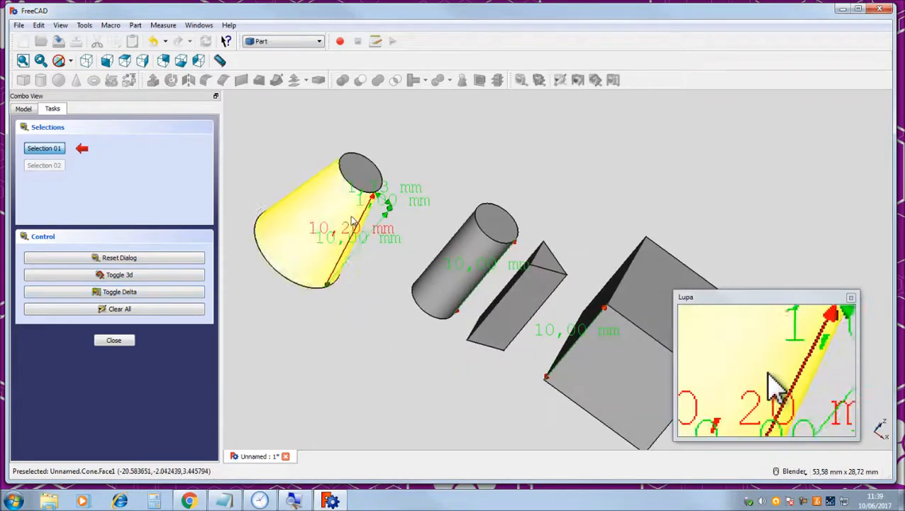
pyautogui.scroll(4, 352, 217)
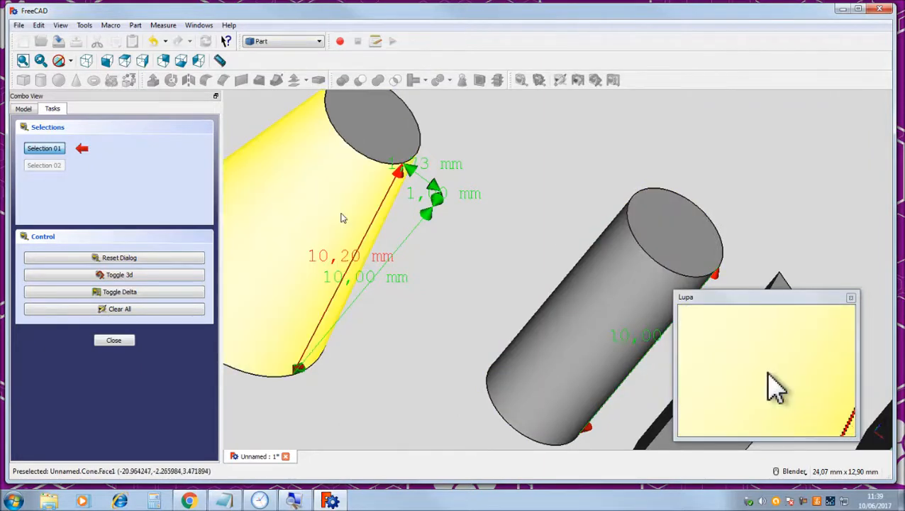
pyautogui.scroll(-2, 341, 217)
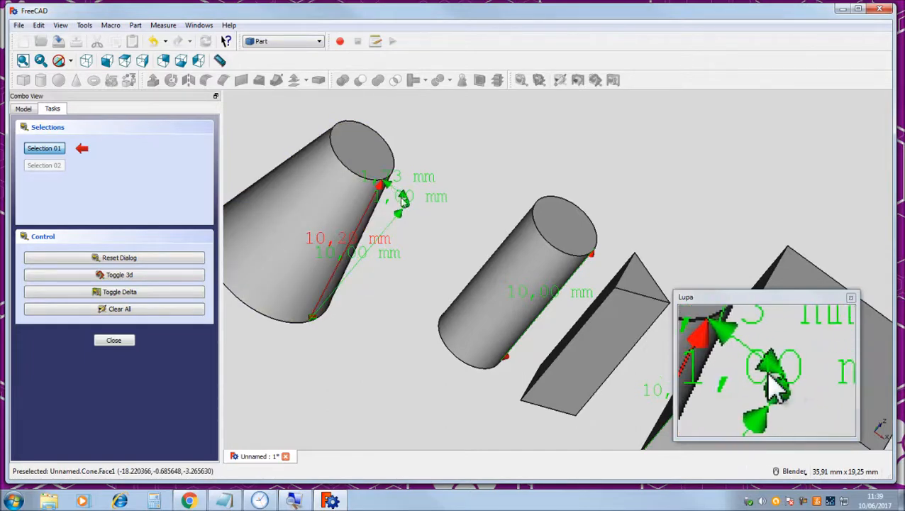
pyautogui.scroll(-5, 410, 266)
pyautogui.scroll(5, 508, 310)
# Measure the distance between the prism's two front vertical edges and examine its delta components.
pyautogui.moveTo(508, 309); pyautogui.dragTo(422, 336, button='middle')
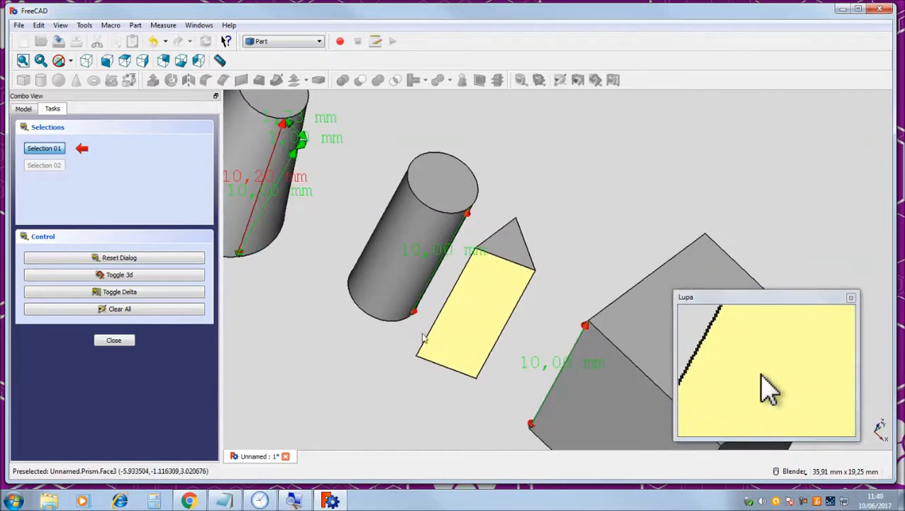
pyautogui.click(447, 307)
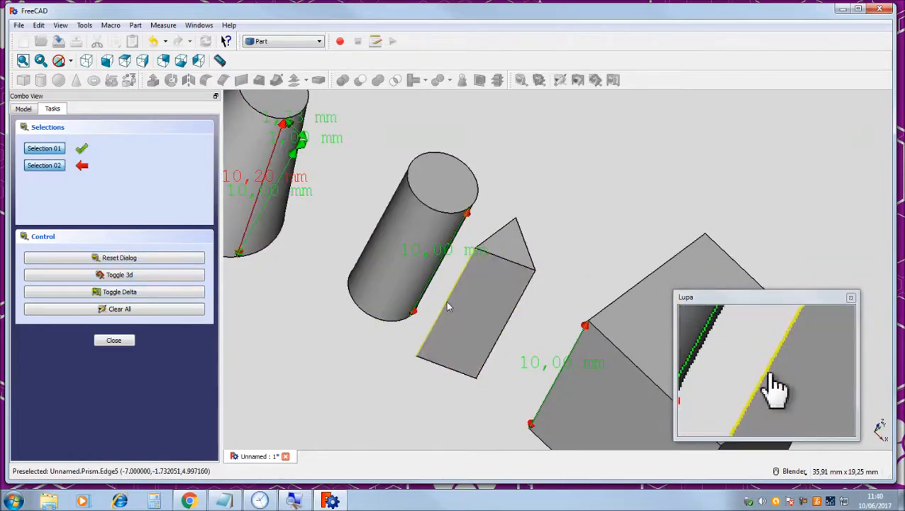
pyautogui.click(505, 331)
pyautogui.moveTo(489, 303); pyautogui.dragTo(472, 317, button='middle')
pyautogui.scroll(5, 471, 317)
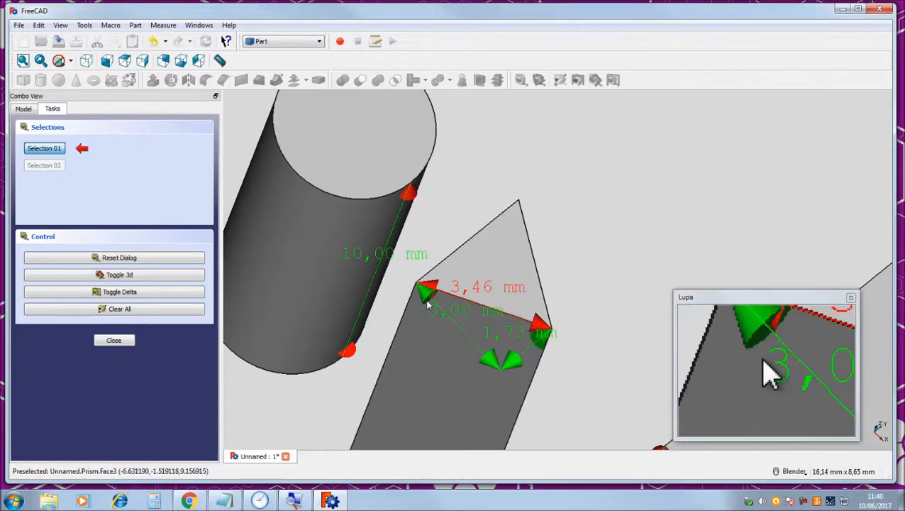
# Examine the prism's distance measurement and its delta components from the top view.
pyautogui.scroll(-3, 517, 344)
pyautogui.moveTo(487, 334); pyautogui.dragTo(436, 323, button='middle')
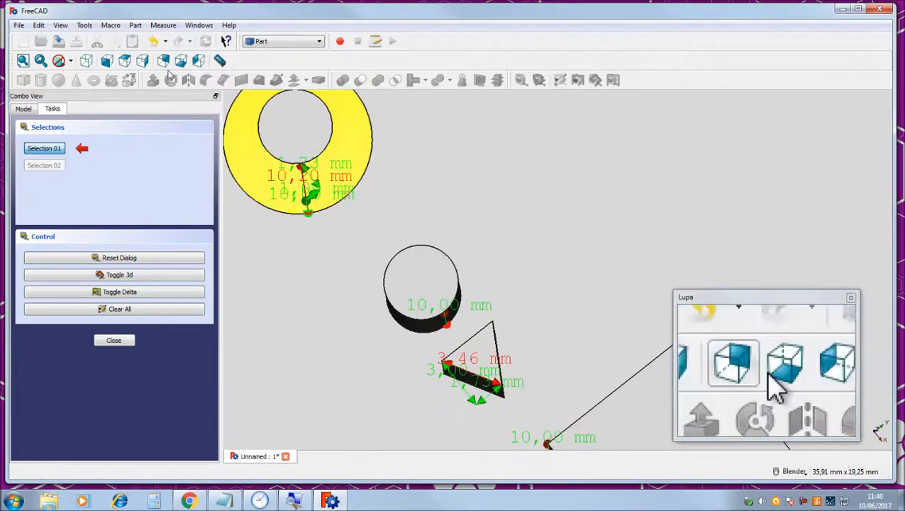
pyautogui.click(124, 62)
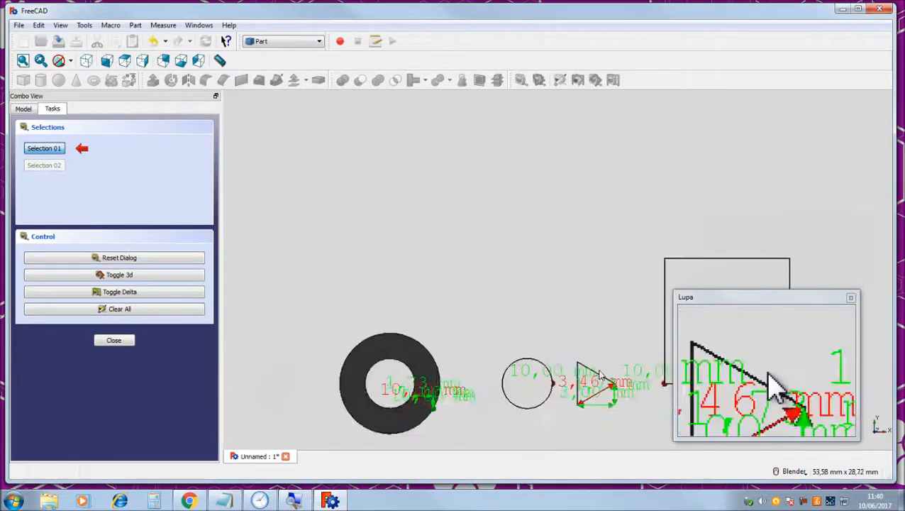
pyautogui.scroll(2, 593, 411)
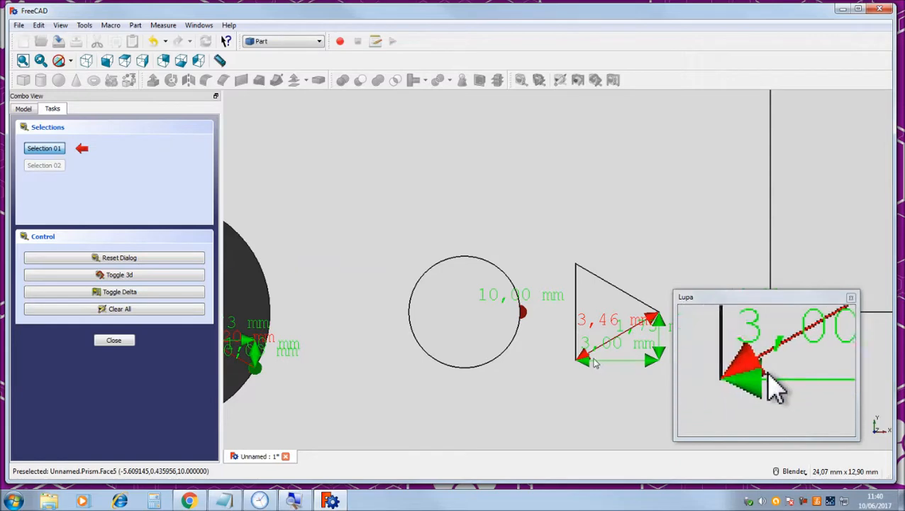
pyautogui.scroll(3, 595, 362)
pyautogui.scroll(-3, 615, 353)
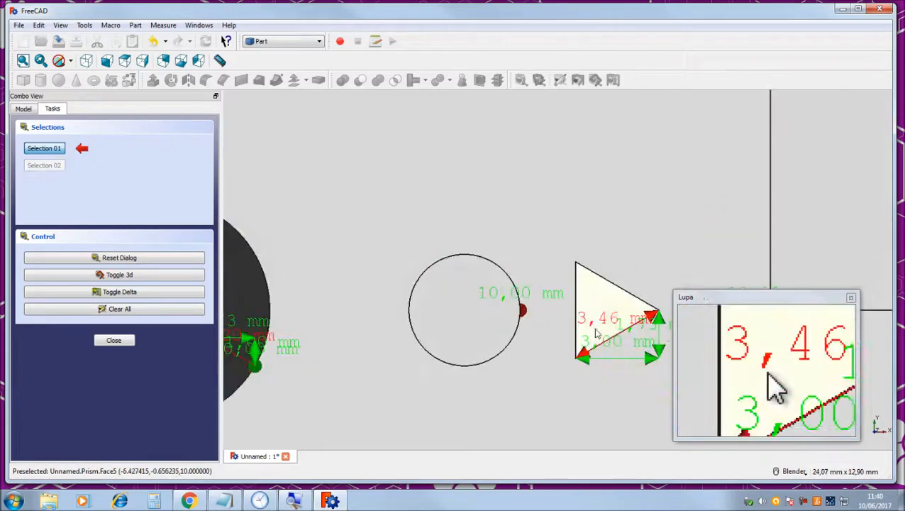
pyautogui.keyDown('shift'); pyautogui.moveTo(596, 334); pyautogui.dragTo(458, 311, button='middle'); pyautogui.keyUp('shift')
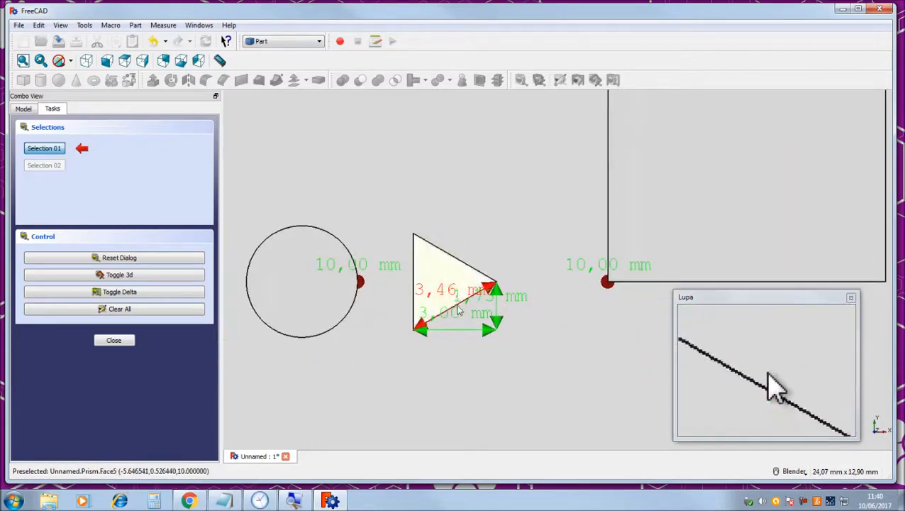
pyautogui.scroll(3, 458, 311)
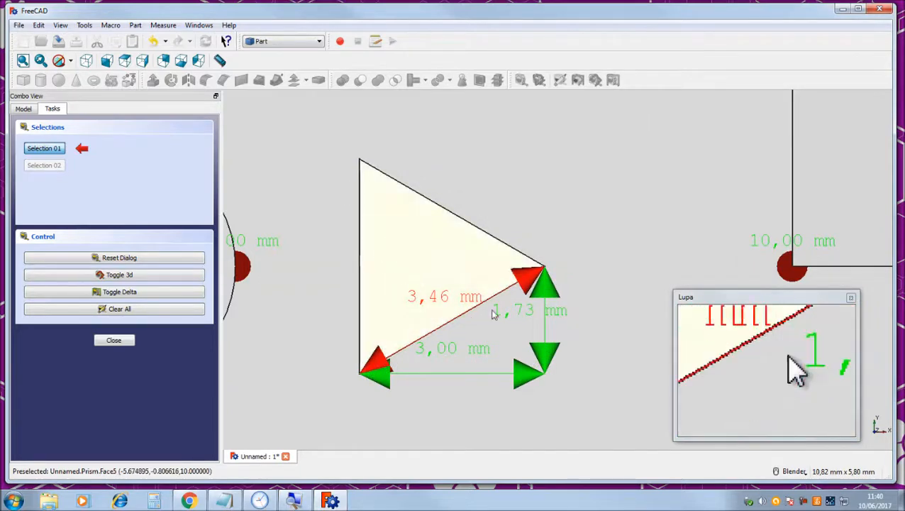
# Toggle the delta components of all measurements, leaving them hidden, and close the linear measurement dialog.
pyautogui.click(132, 292)
pyautogui.click(132, 293)
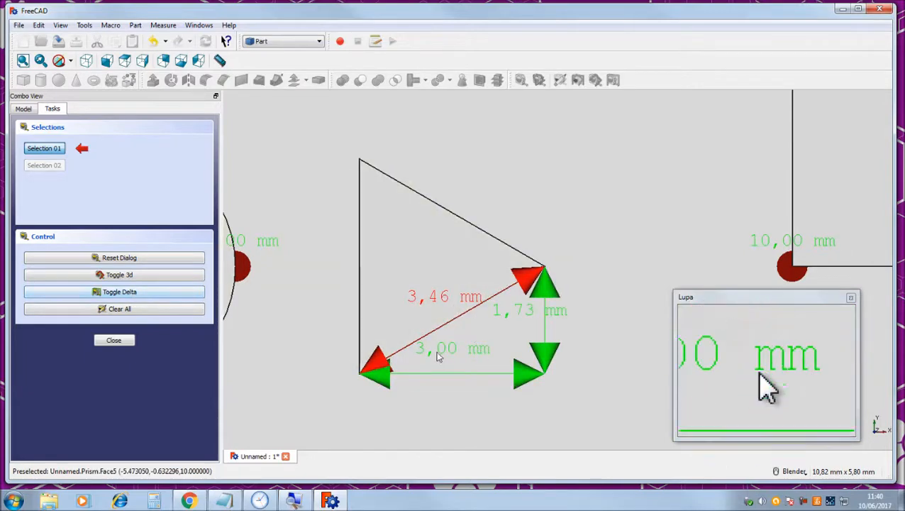
pyautogui.click(141, 293)
pyautogui.click(155, 293)
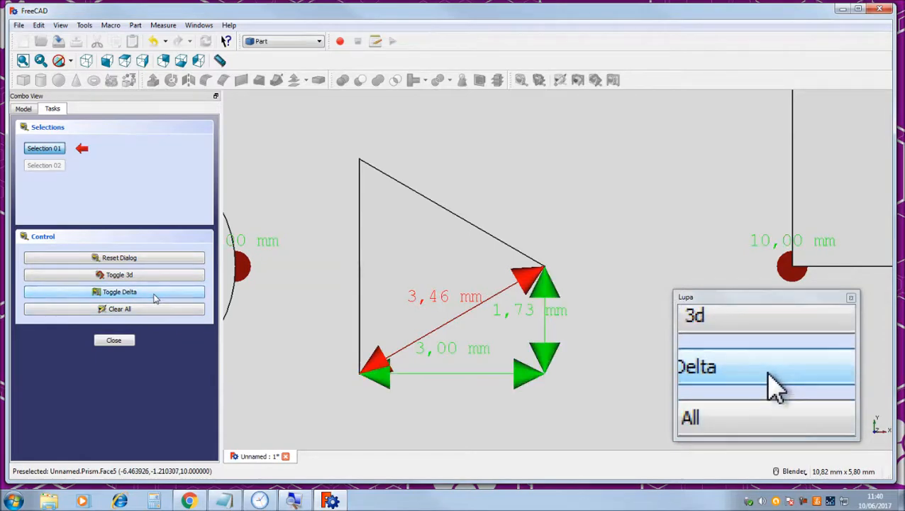
pyautogui.click(155, 294)
pyautogui.moveTo(422, 356); pyautogui.dragTo(401, 291, button='middle')
pyautogui.scroll(-4, 399, 286)
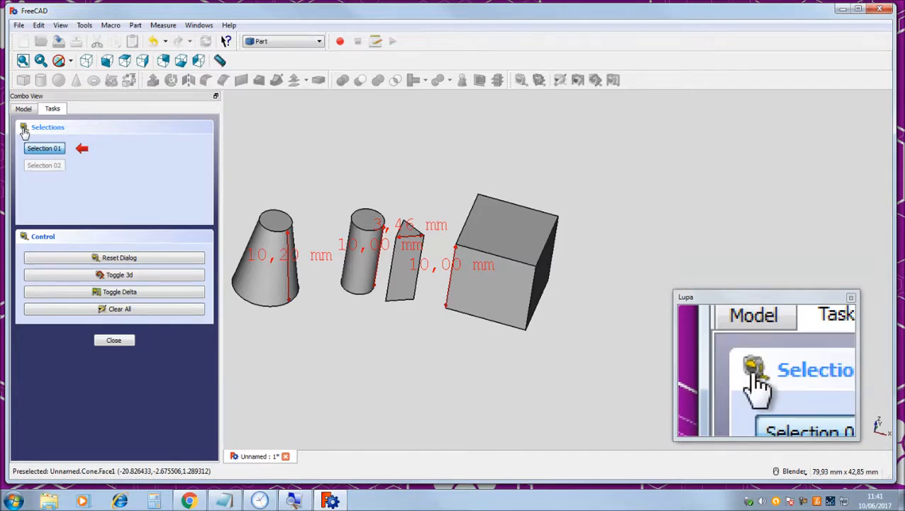
pyautogui.click(121, 341)
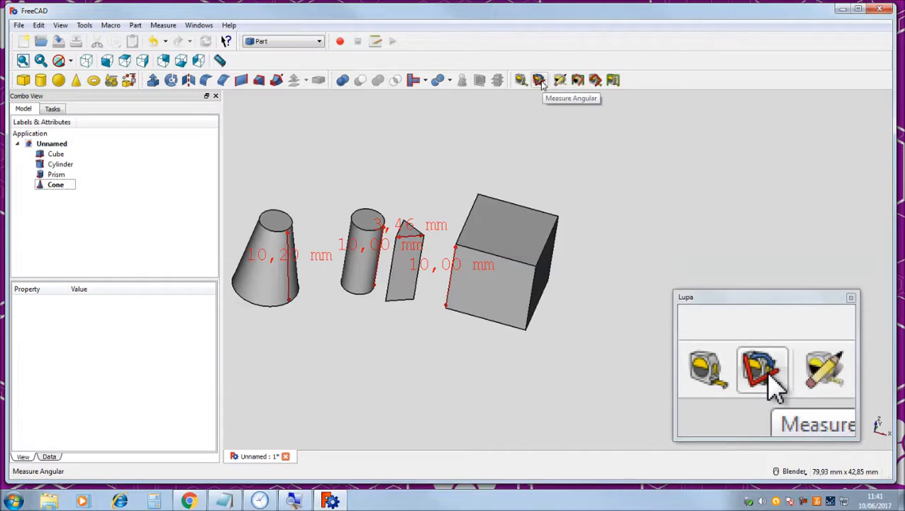
# Measure the angle between the vertical right edge and the bottom edge of the cube's front face.
pyautogui.click(539, 80)
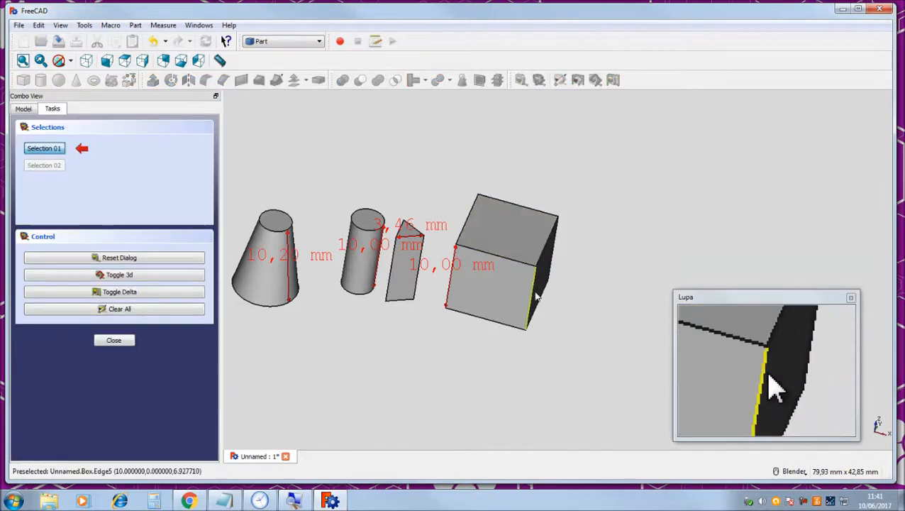
pyautogui.scroll(2, 503, 304)
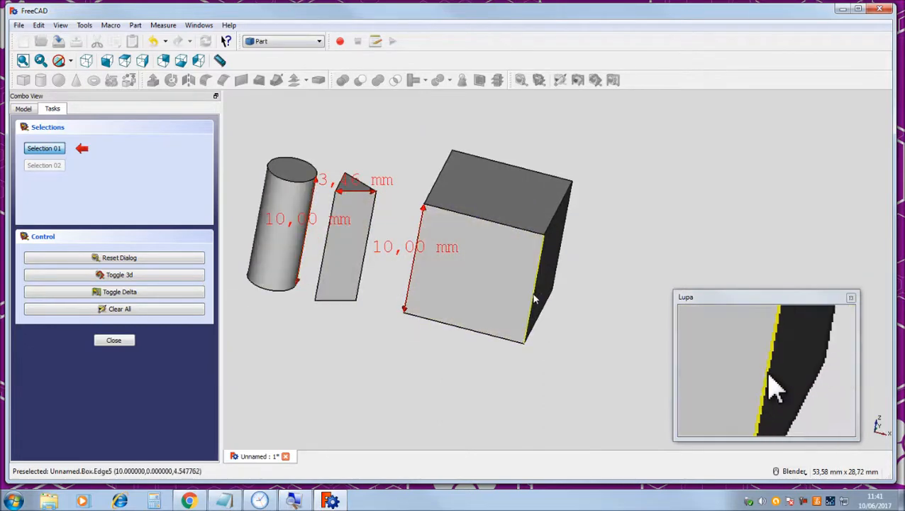
pyautogui.click(535, 299)
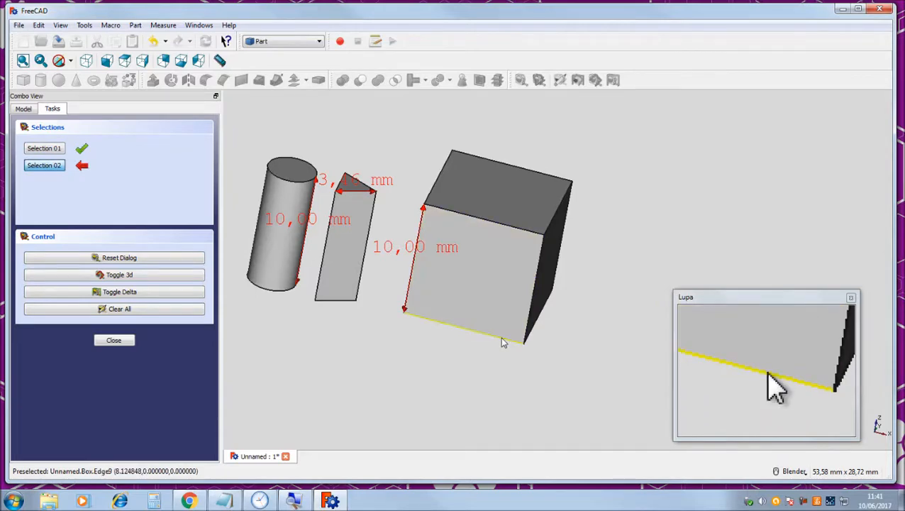
pyautogui.click(502, 343)
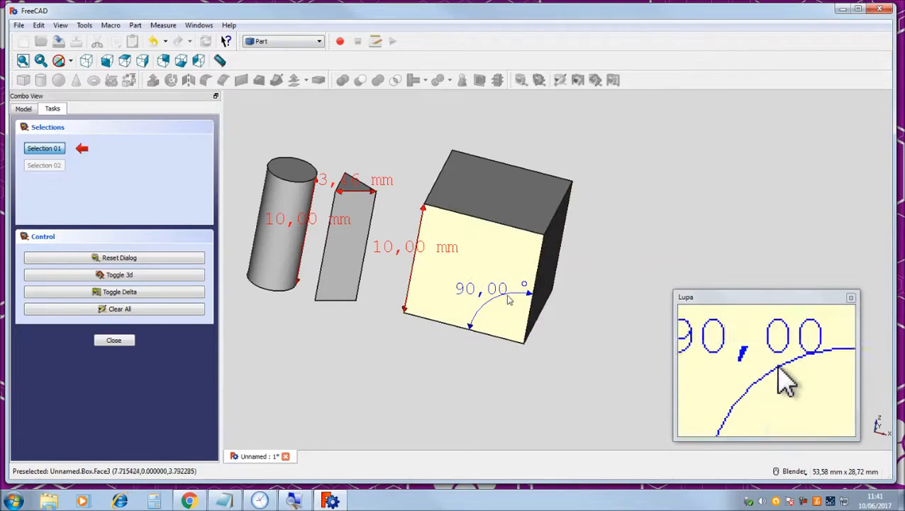
# Toggle the 3D measurements off and back on, and switch the delta display on and off again.
pyautogui.click(133, 278)
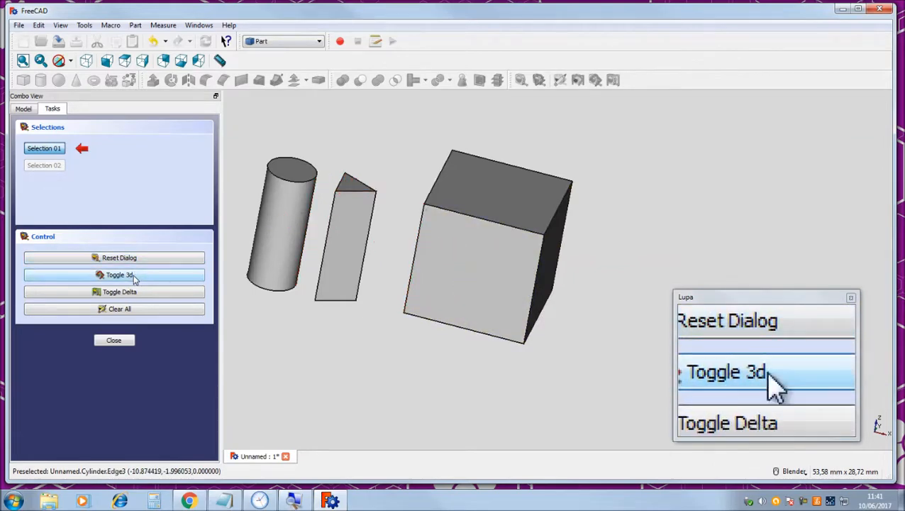
pyautogui.click(134, 279)
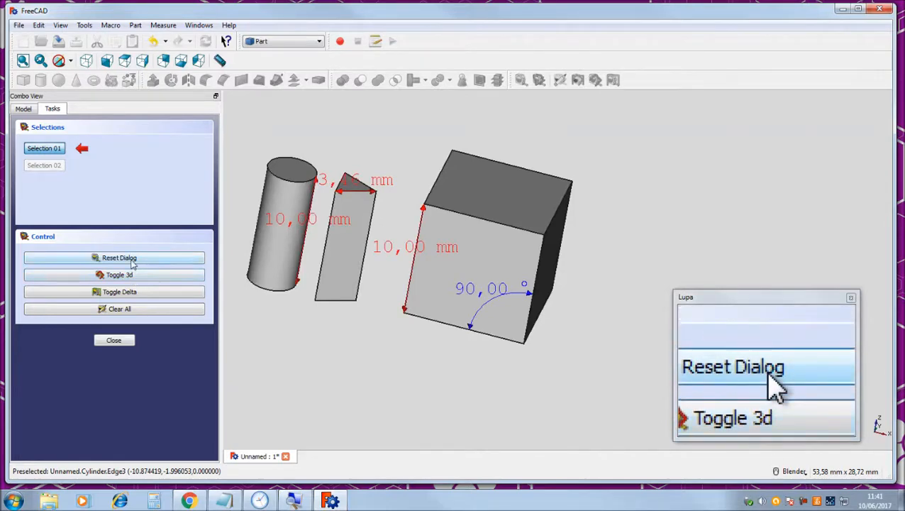
pyautogui.click(122, 296)
pyautogui.click(121, 296)
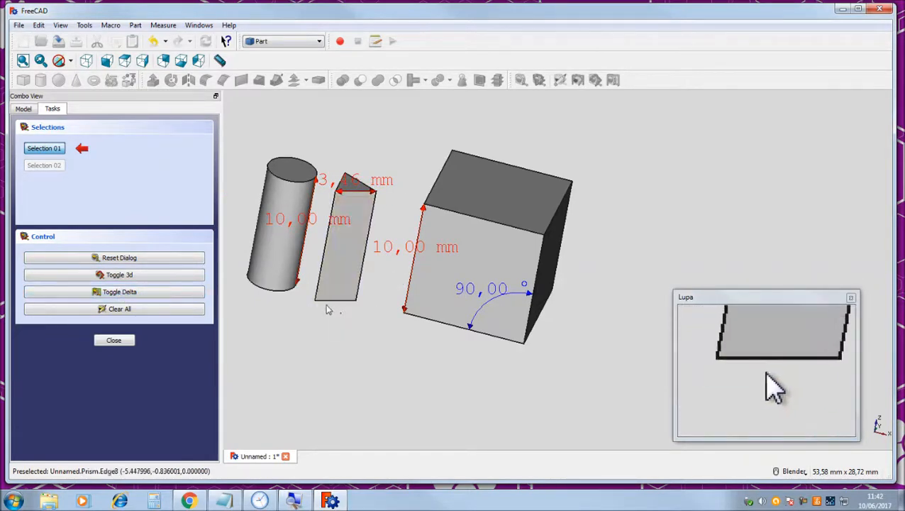
# Measure the angle between two adjacent edges of the prism's triangular top face.
pyautogui.moveTo(344, 293); pyautogui.dragTo(442, 348, button='middle')
pyautogui.scroll(-2, 440, 355)
pyautogui.scroll(6, 437, 381)
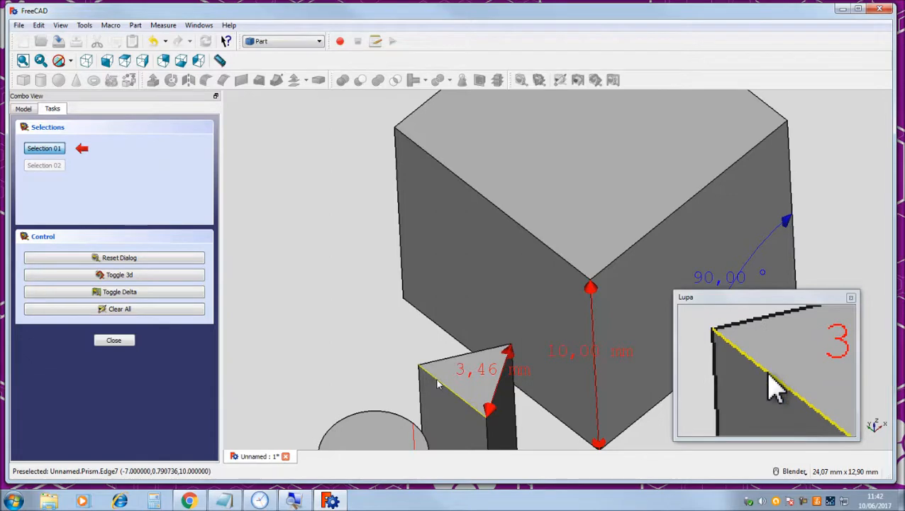
pyautogui.click(438, 383)
pyautogui.click(442, 380)
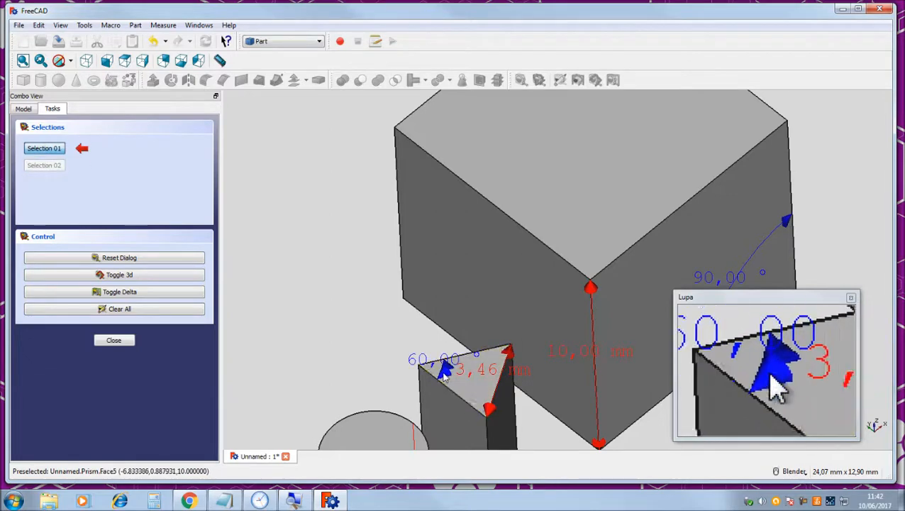
# Examine the angle measurement on the prism's top face up close and from the top view.
pyautogui.scroll(-1, 444, 376)
pyautogui.scroll(5, 443, 379)
pyautogui.scroll(2, 466, 289)
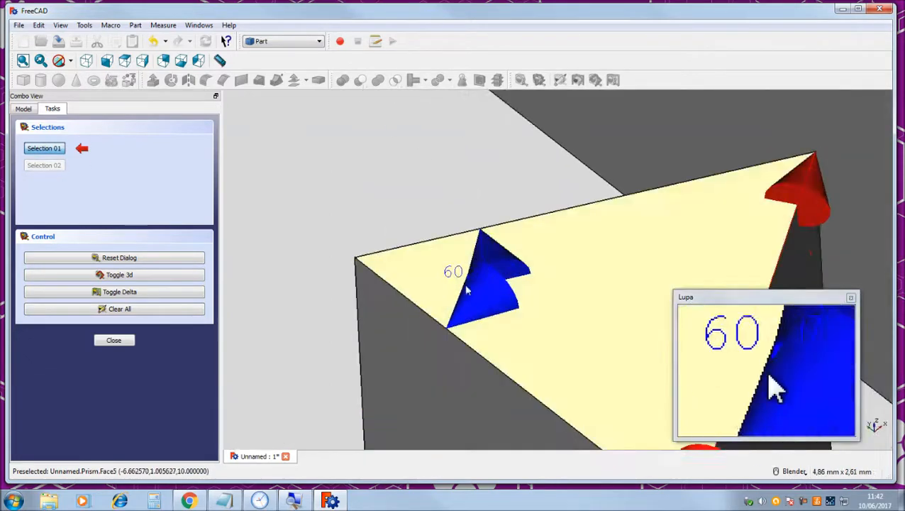
pyautogui.scroll(-6, 466, 290)
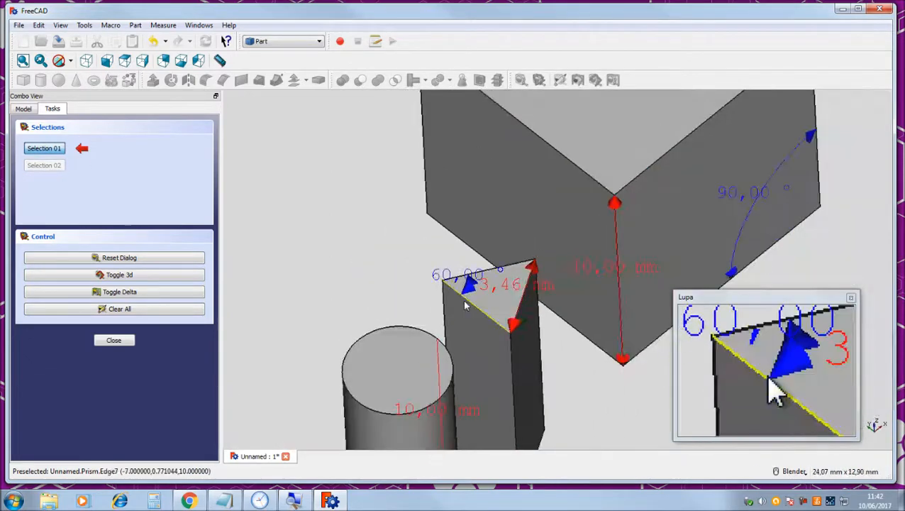
pyautogui.click(124, 61)
pyautogui.scroll(5, 342, 385)
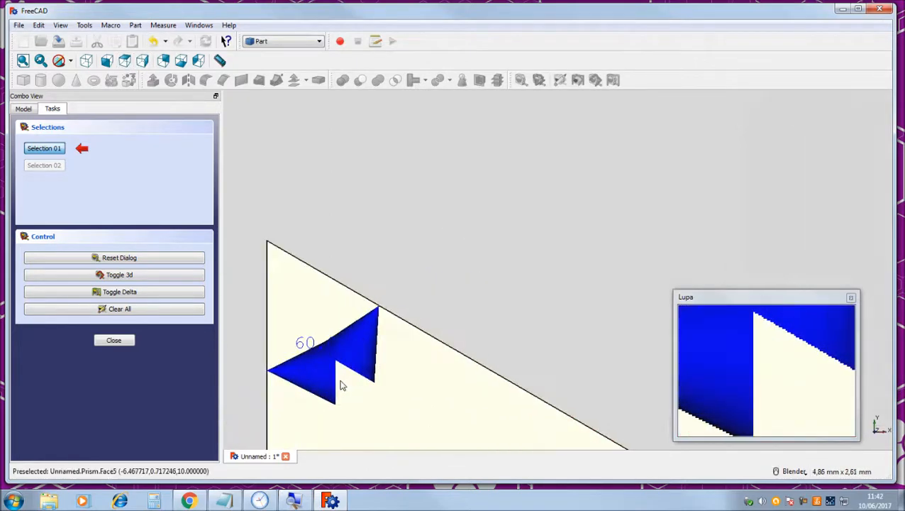
pyautogui.scroll(-4, 342, 386)
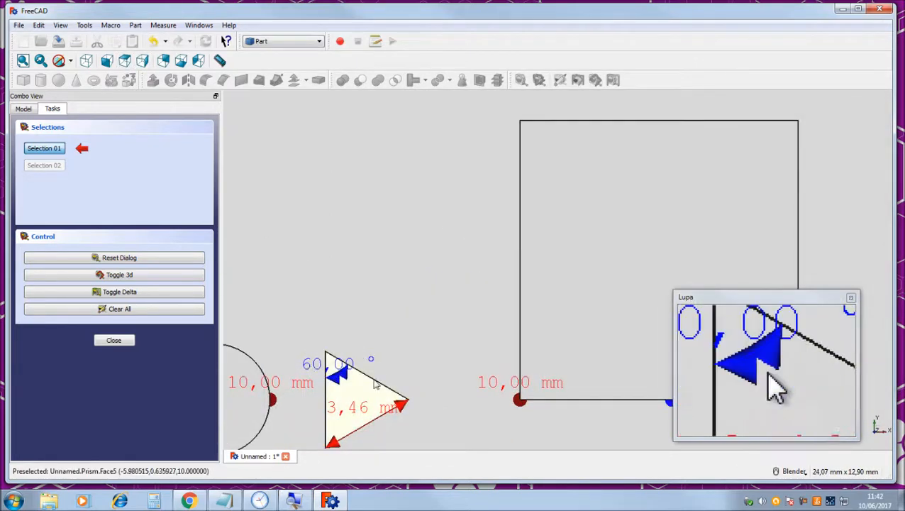
pyautogui.scroll(-2, 317, 359)
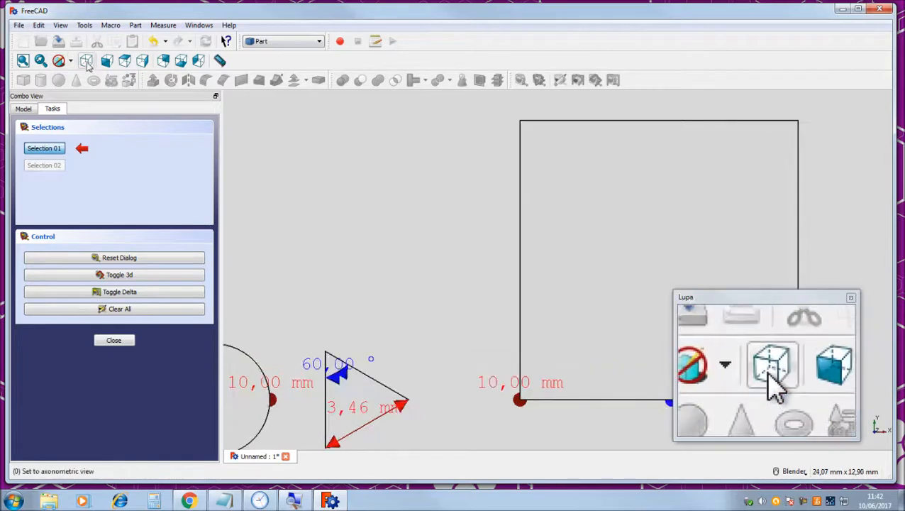
# In an angled view of the solids, toggle the 3D measurements off and back on, and close the angular measurement dialog.
pyautogui.click(86, 61)
pyautogui.scroll(-2, 275, 212)
pyautogui.moveTo(293, 236); pyautogui.dragTo(363, 280, button='middle')
pyautogui.scroll(-2, 333, 283)
pyautogui.scroll(2, 295, 319)
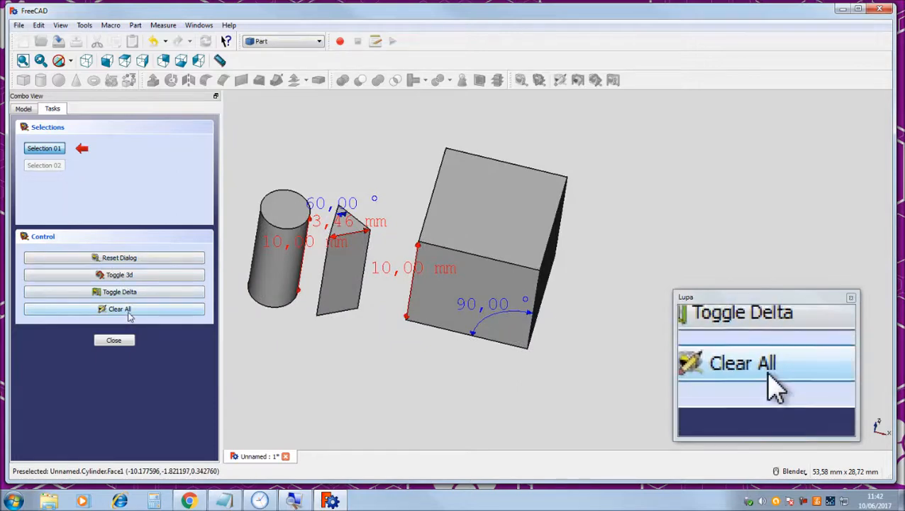
pyautogui.click(127, 276)
pyautogui.click(126, 276)
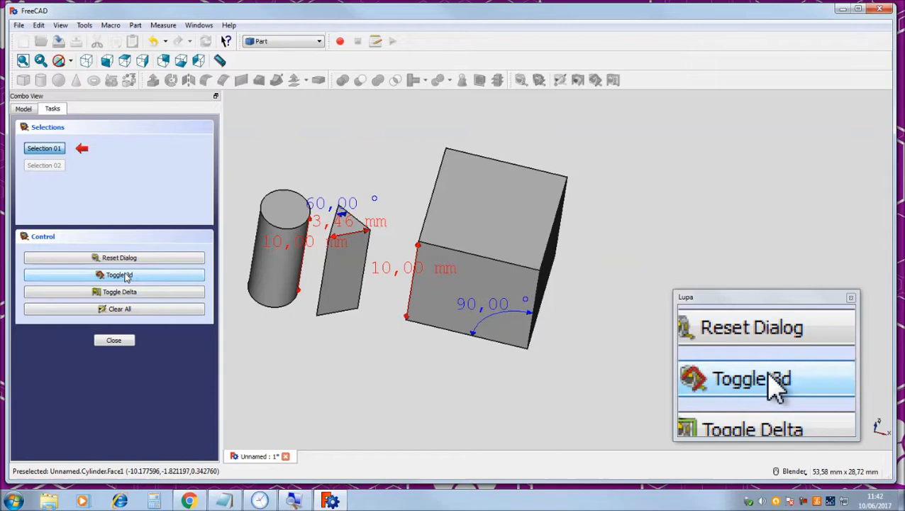
pyautogui.click(126, 277)
pyautogui.click(126, 277)
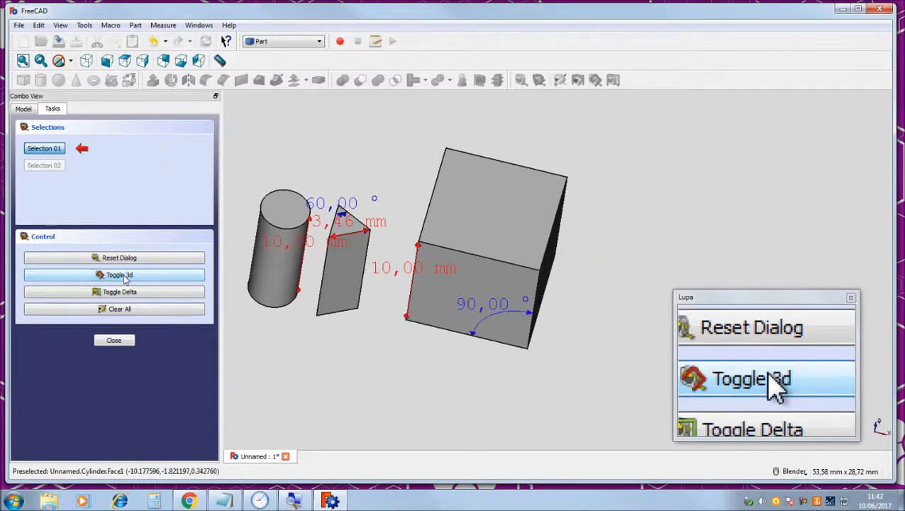
pyautogui.click(113, 341)
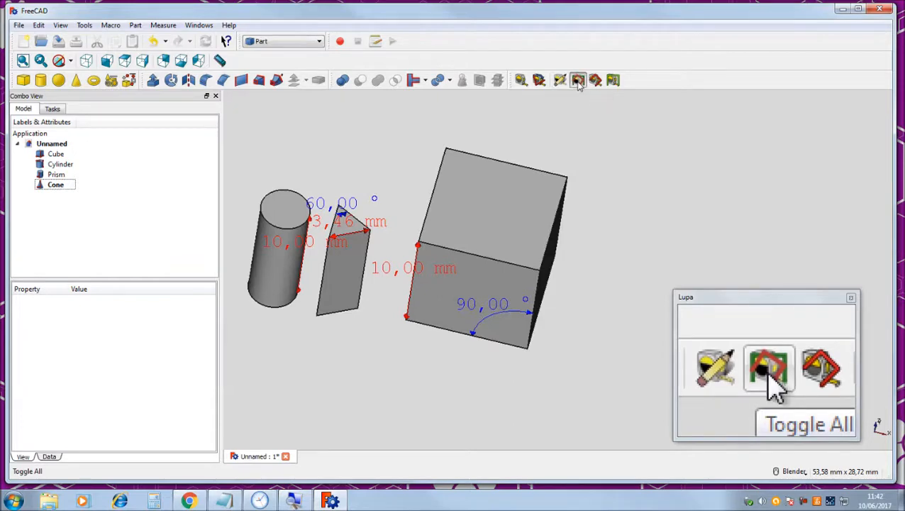
# Toggle all measurements off and back on with Toggle All, and display the delta components.
pyautogui.click(578, 80)
pyautogui.click(579, 80)
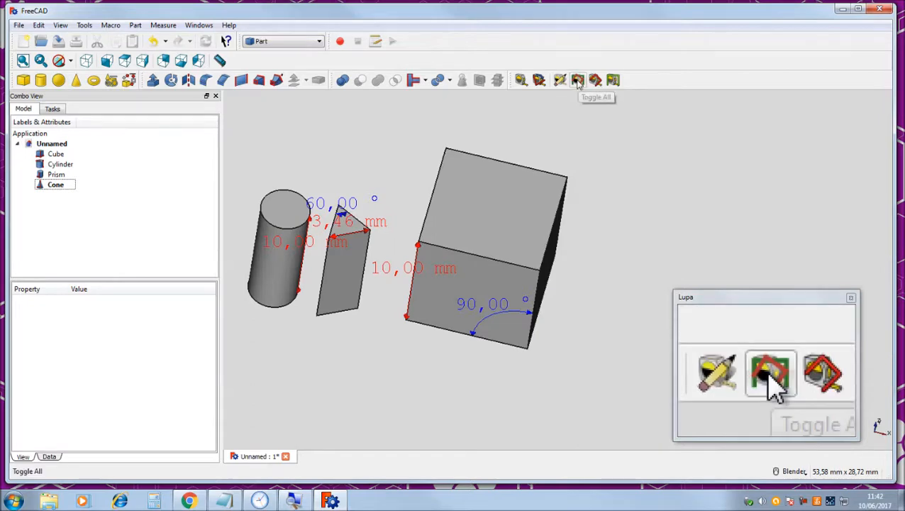
pyautogui.click(614, 83)
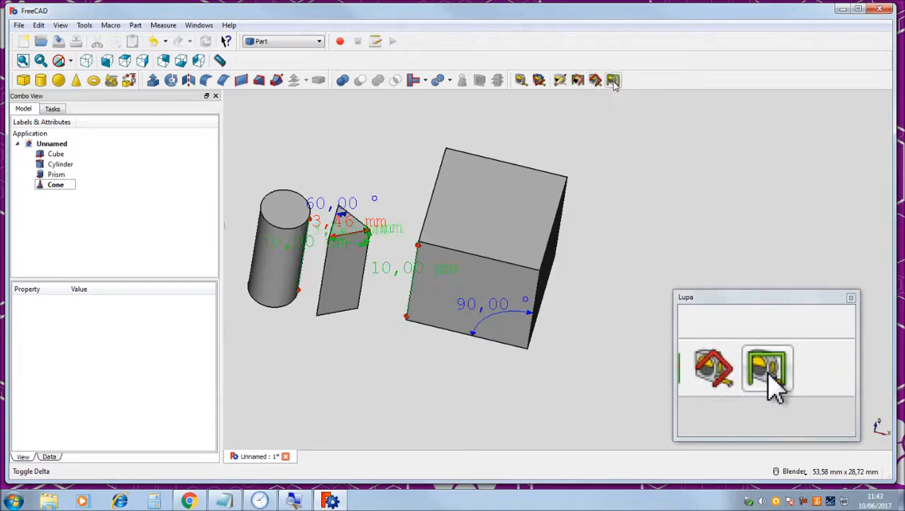
# Hide and show all measurements together with their delta components repeatedly, leaving them displayed.
pyautogui.click(578, 82)
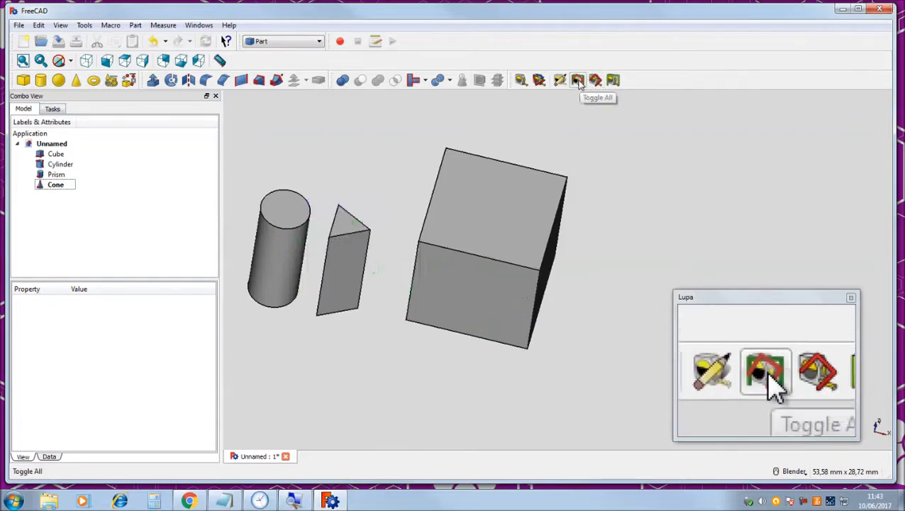
pyautogui.click(578, 82)
pyautogui.click(578, 82)
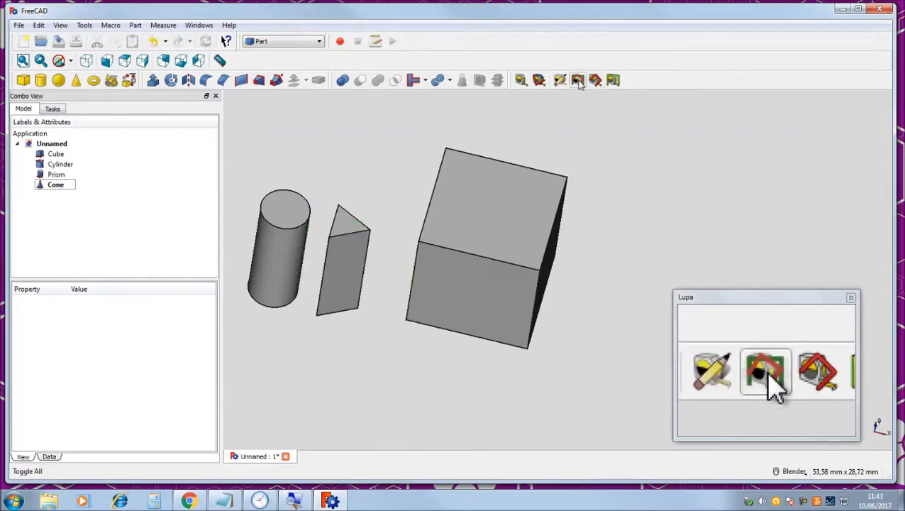
pyautogui.click(578, 81)
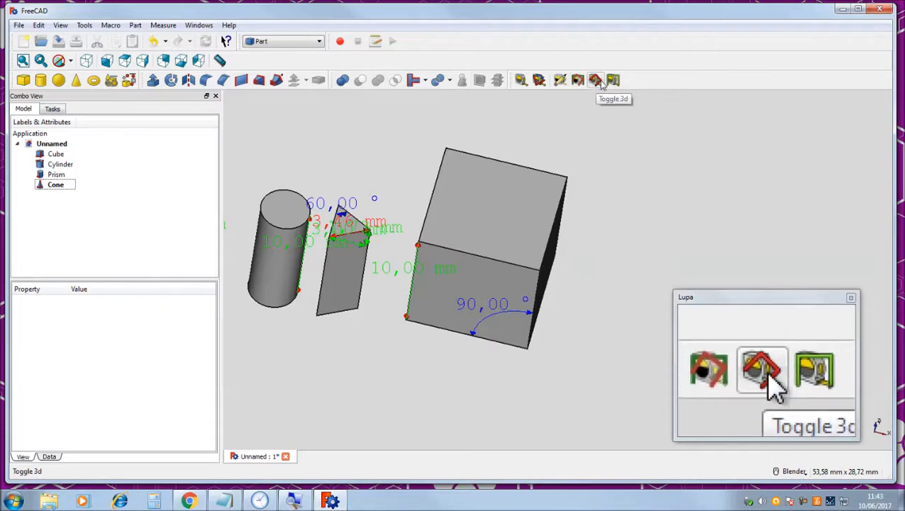
# Toggle only the 3D measurement display off and on while the delta components are displayed.
pyautogui.click(597, 81)
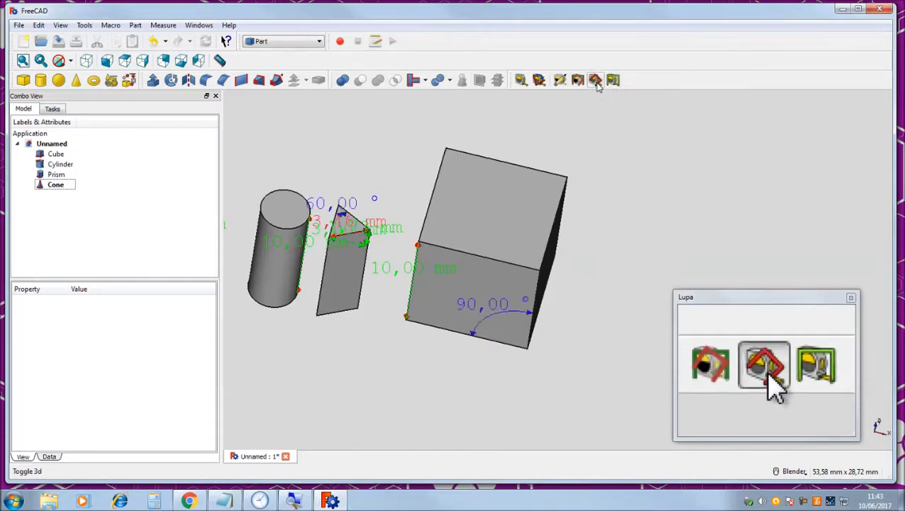
pyautogui.click(597, 81)
pyautogui.click(597, 81)
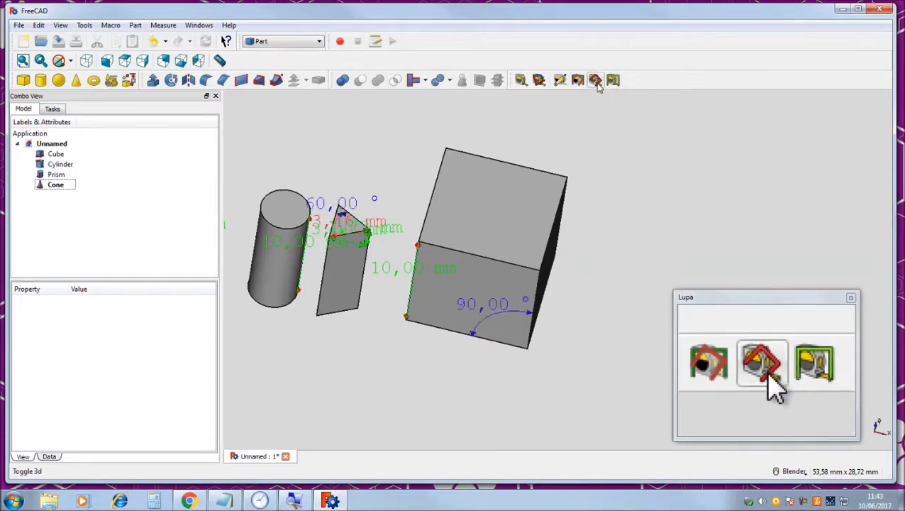
# Hide the 3D measurements, and repeatedly toggle all measurements off and on with only the delta components enabled.
pyautogui.click(597, 81)
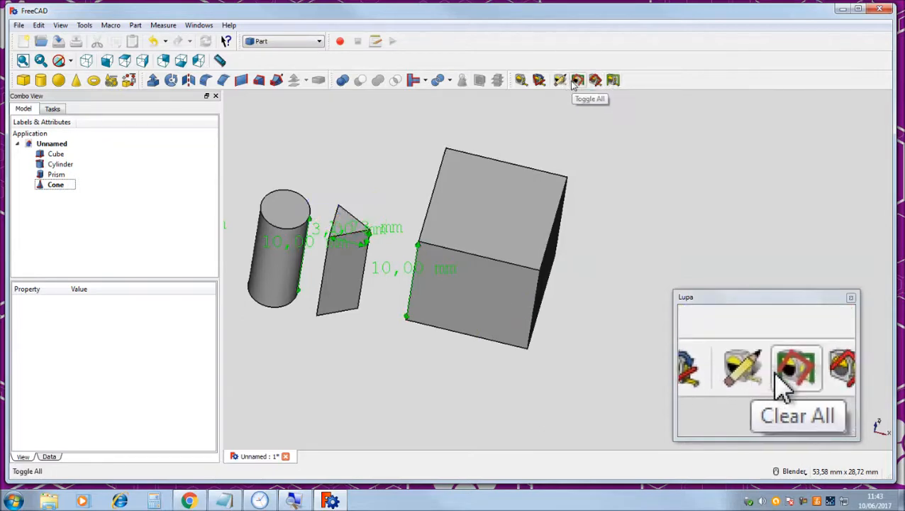
pyautogui.click(577, 81)
pyautogui.click(577, 82)
pyautogui.click(577, 81)
pyautogui.click(577, 82)
pyautogui.click(577, 82)
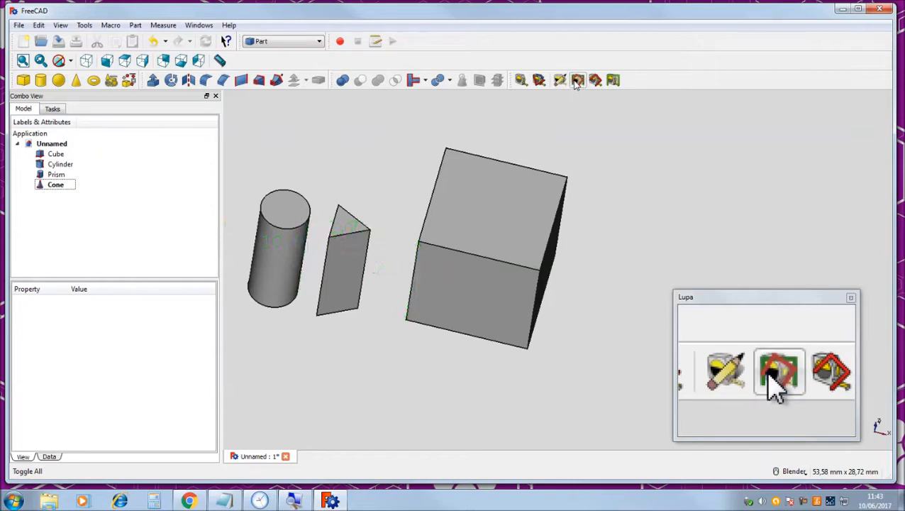
pyautogui.click(577, 81)
pyautogui.click(577, 82)
pyautogui.click(577, 82)
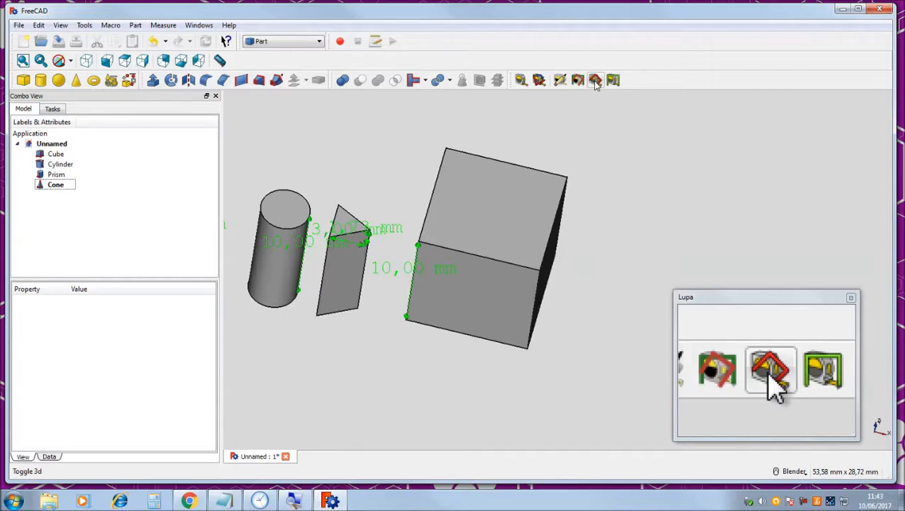
# Display the 3D measurements without the delta components, and toggle all measurements off and on repeatedly.
pyautogui.click(596, 82)
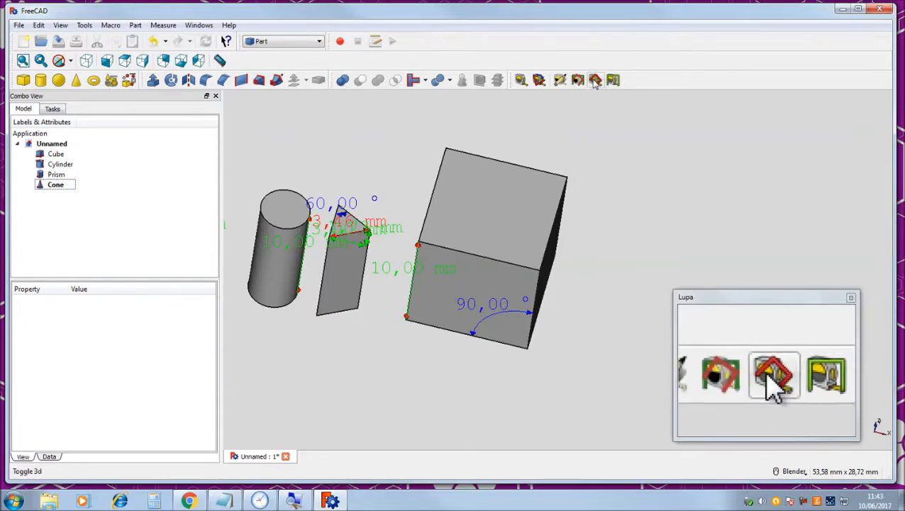
pyautogui.click(615, 82)
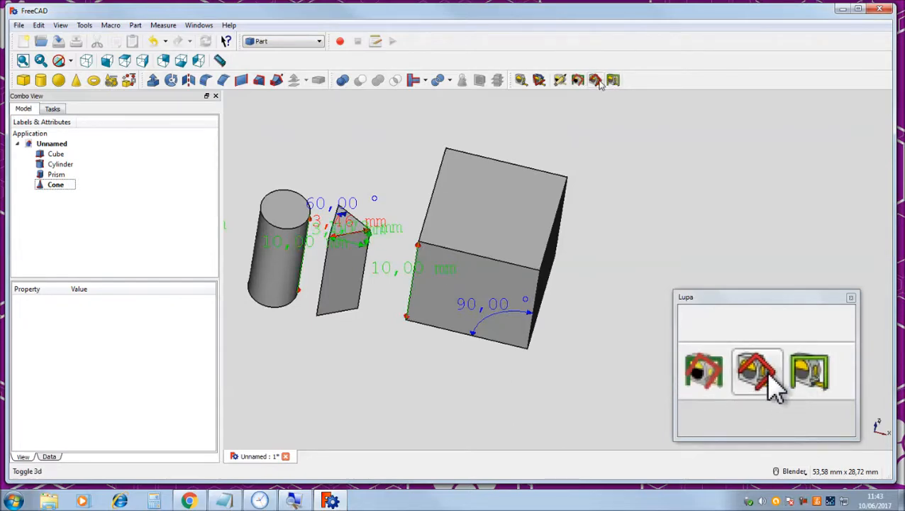
pyautogui.click(614, 82)
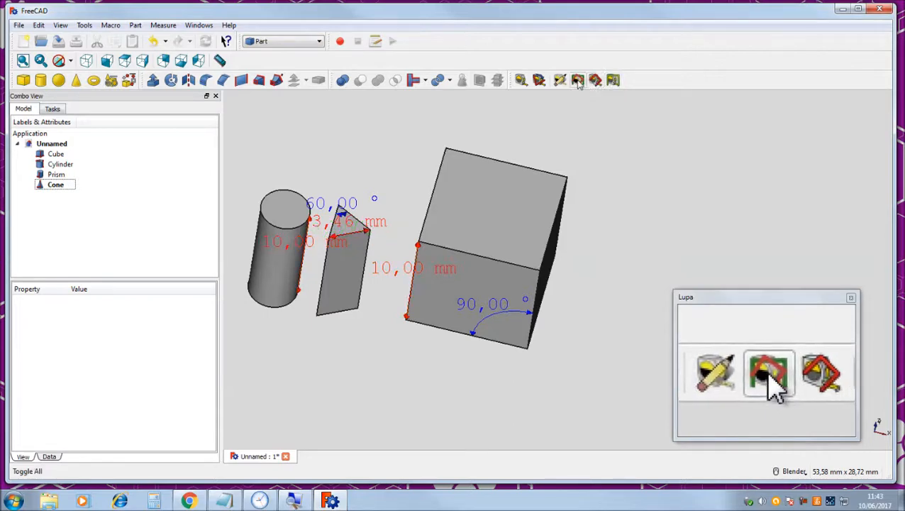
pyautogui.click(579, 81)
pyautogui.click(578, 82)
pyautogui.click(578, 82)
pyautogui.click(578, 81)
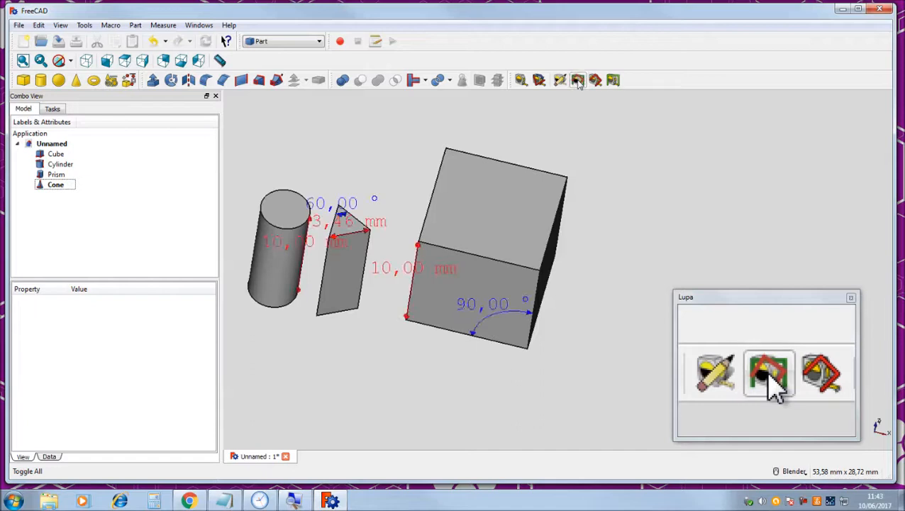
# Display the delta components alongside the 3D measurements, and toggle all measurements off and back on.
pyautogui.click(613, 80)
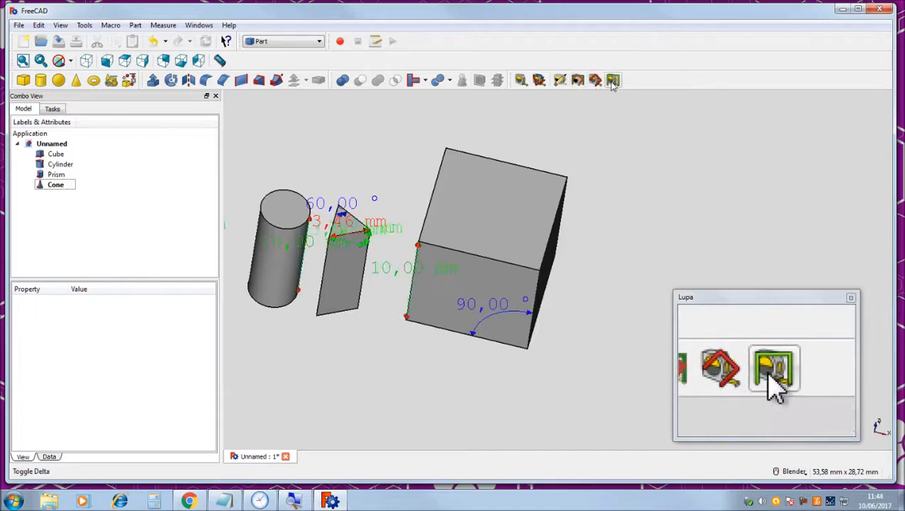
pyautogui.click(578, 81)
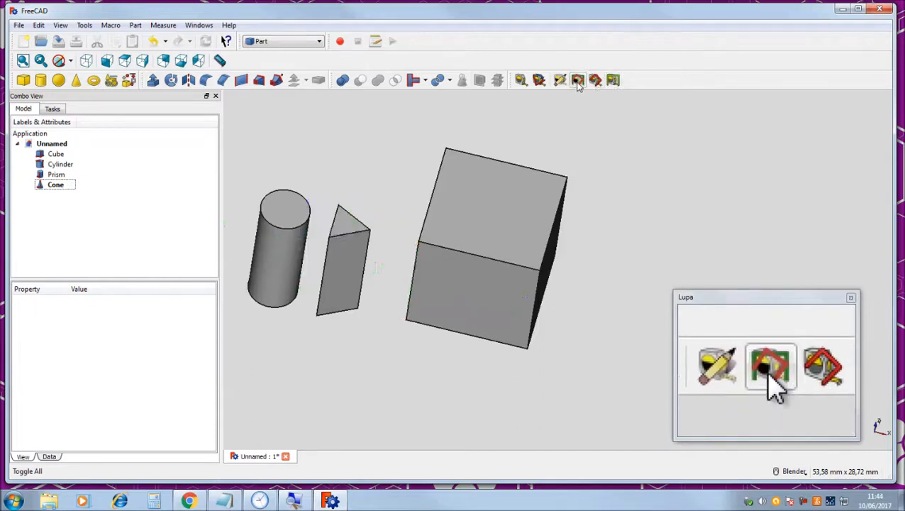
pyautogui.click(579, 82)
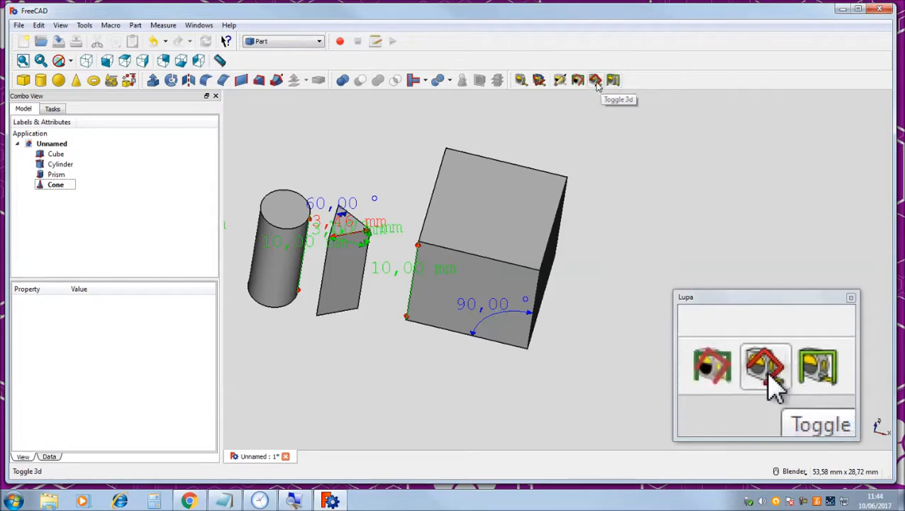
# Try Toggle All with the 3D and delta displays both switched off, and clear all measurements from the solids.
pyautogui.click(597, 81)
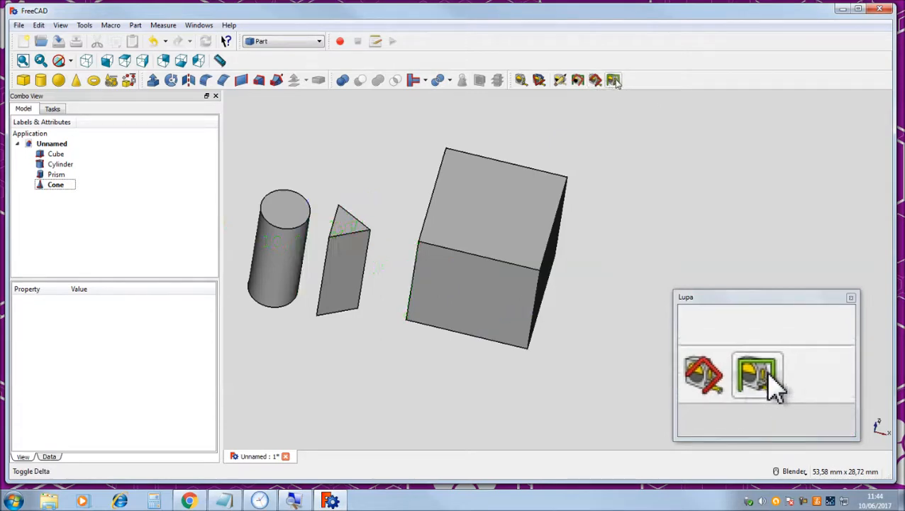
pyautogui.click(578, 83)
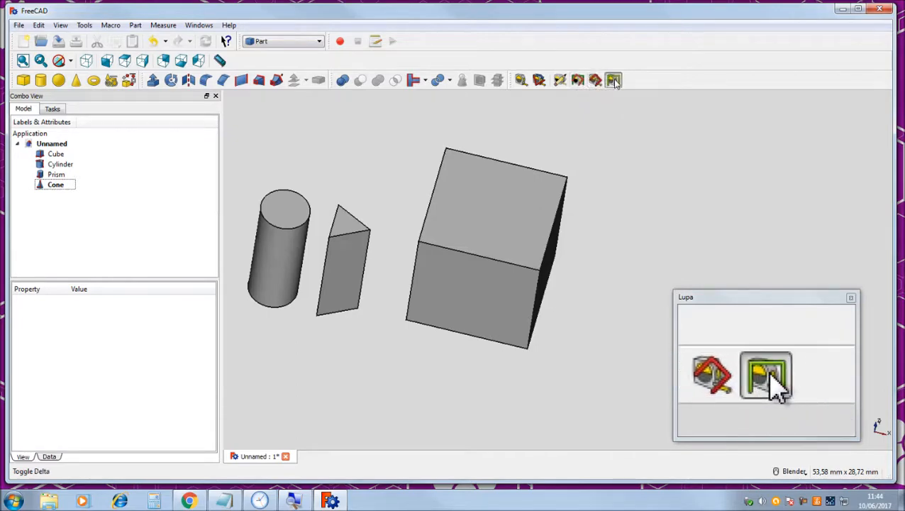
pyautogui.click(579, 83)
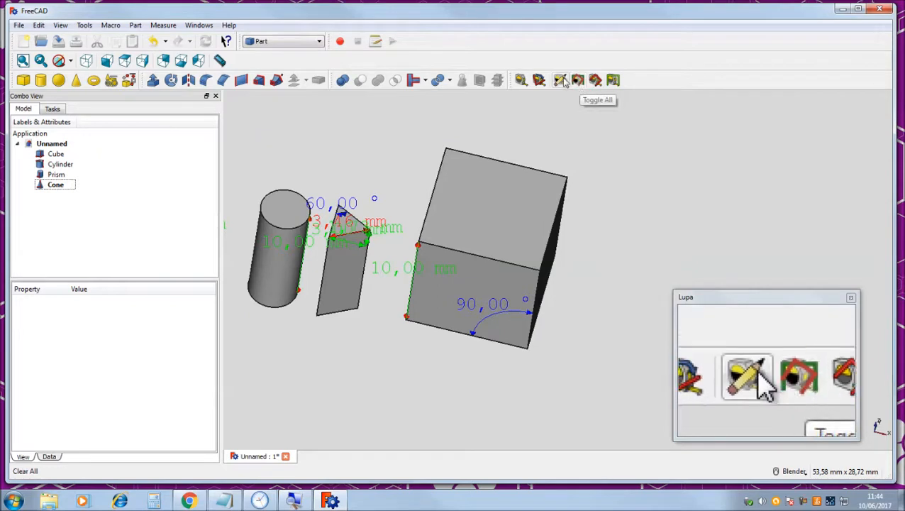
pyautogui.click(560, 82)
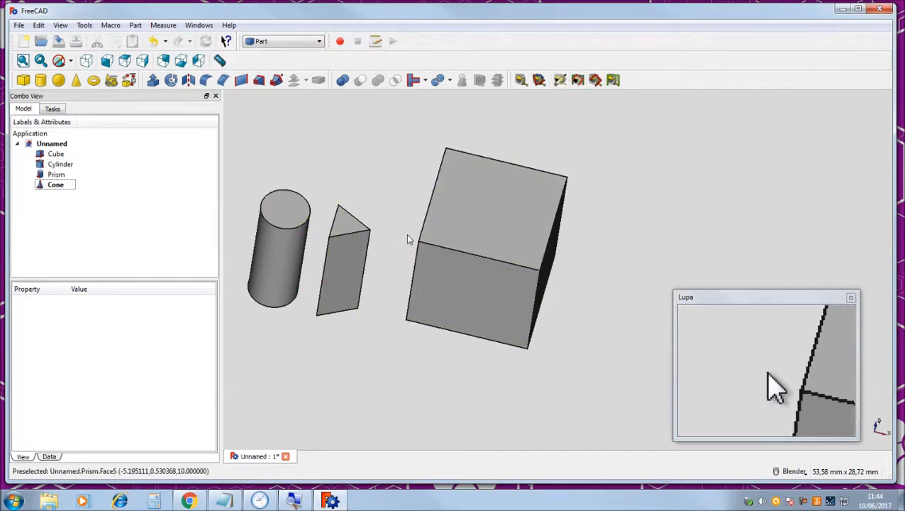
# Measure the distance between two freely picked points on the cube's top face with the Measure Distance tool.
pyautogui.moveTo(452, 269); pyautogui.dragTo(469, 224, button='middle')
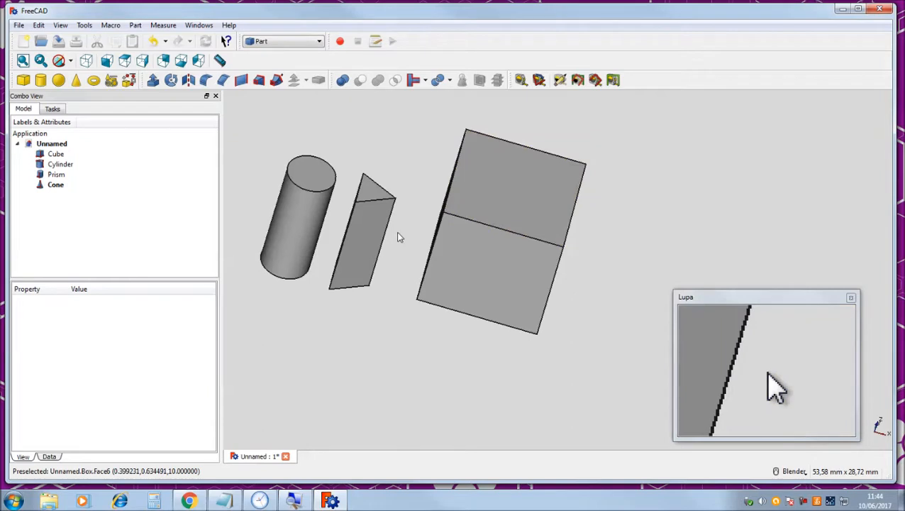
pyautogui.moveTo(432, 222)
pyautogui.mouseDown(button='middle')
pyautogui.moveTo(449, 256)
pyautogui.moveTo(422, 213)
pyautogui.mouseUp(button='middle')
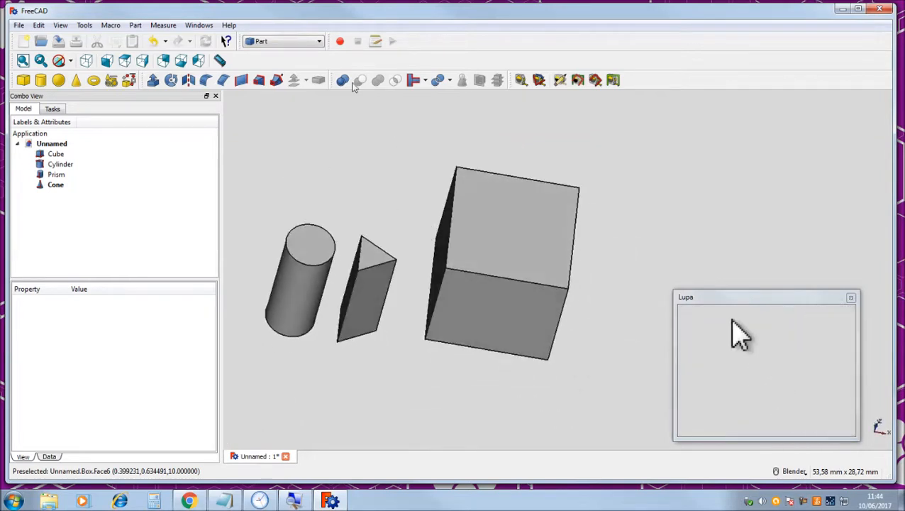
pyautogui.click(221, 61)
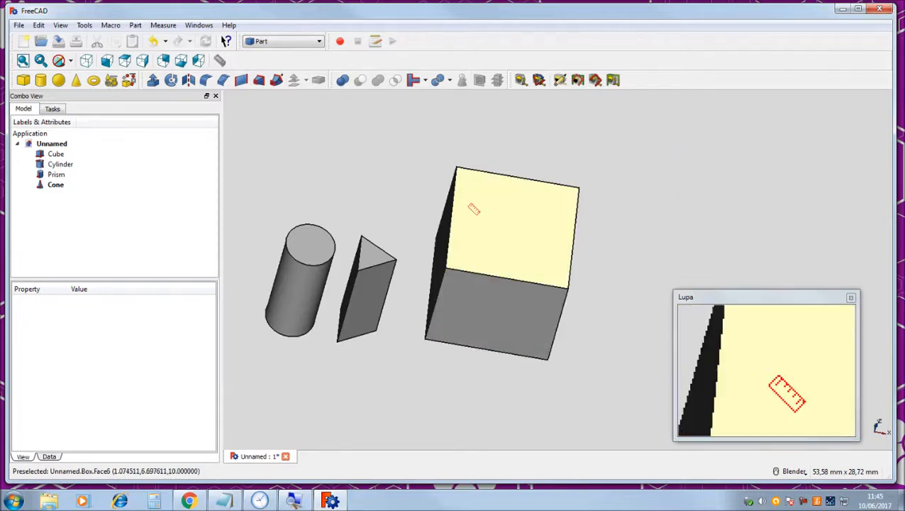
pyautogui.click(545, 250)
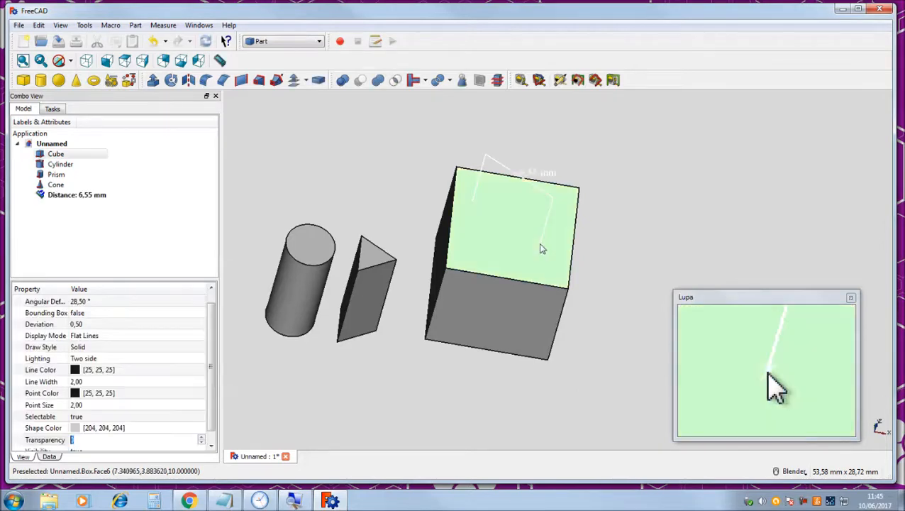
# Examine the distance dimension above the cube's top face up close and from different angles.
pyautogui.moveTo(503, 225)
pyautogui.mouseDown(button='middle')
pyautogui.moveTo(515, 191)
pyautogui.moveTo(515, 213)
pyautogui.mouseUp(button='middle')
pyautogui.scroll(5, 528, 146)
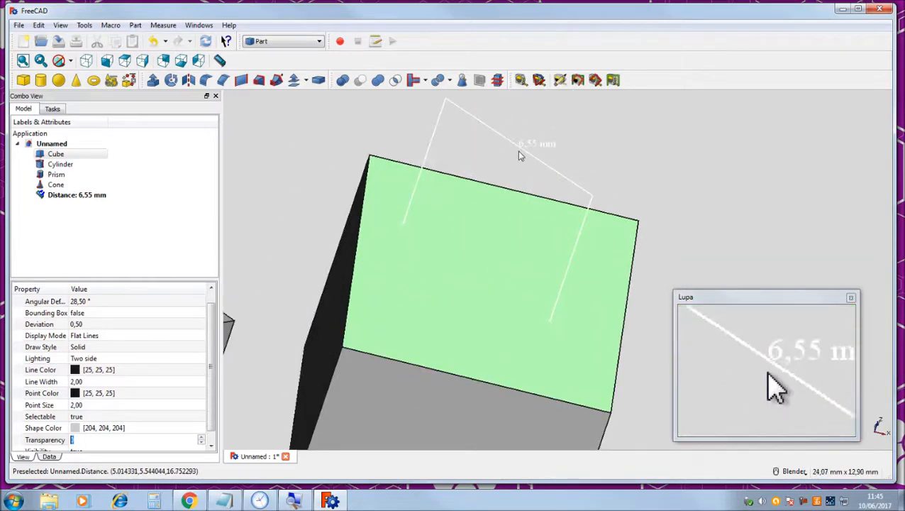
pyautogui.moveTo(480, 257); pyautogui.dragTo(457, 290, button='middle')
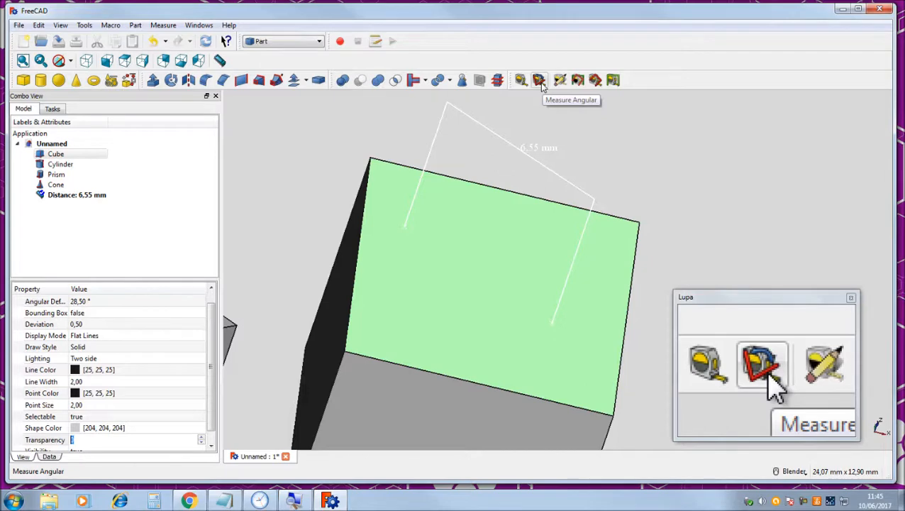
pyautogui.moveTo(445, 237); pyautogui.dragTo(422, 218, button='middle')
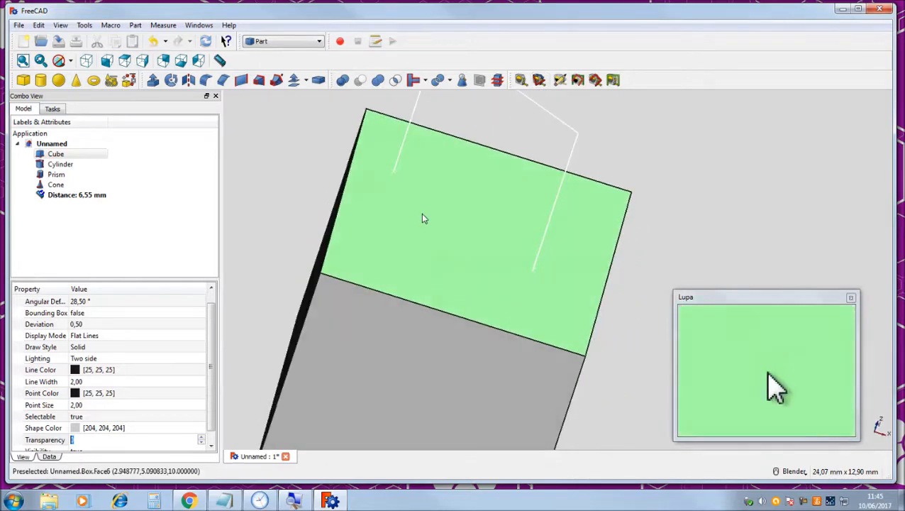
pyautogui.scroll(-2, 422, 218)
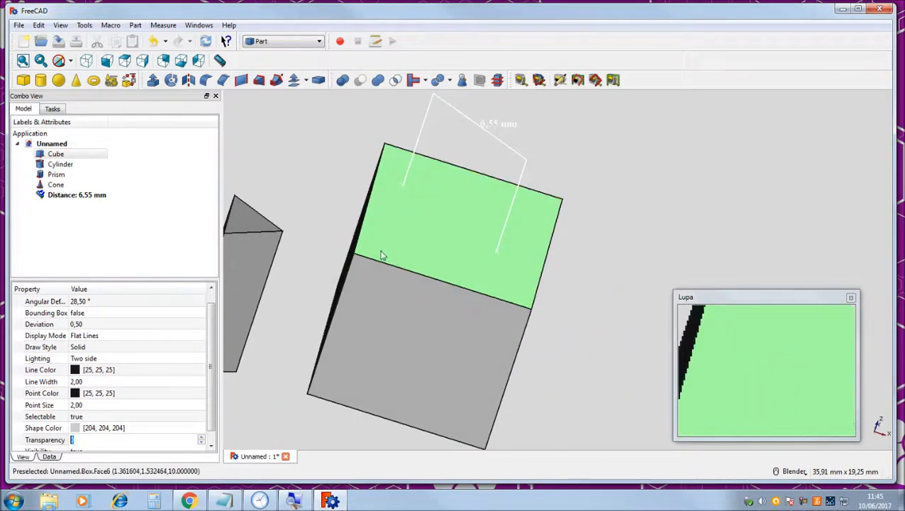
pyautogui.scroll(1, 352, 271)
pyautogui.scroll(-1, 351, 274)
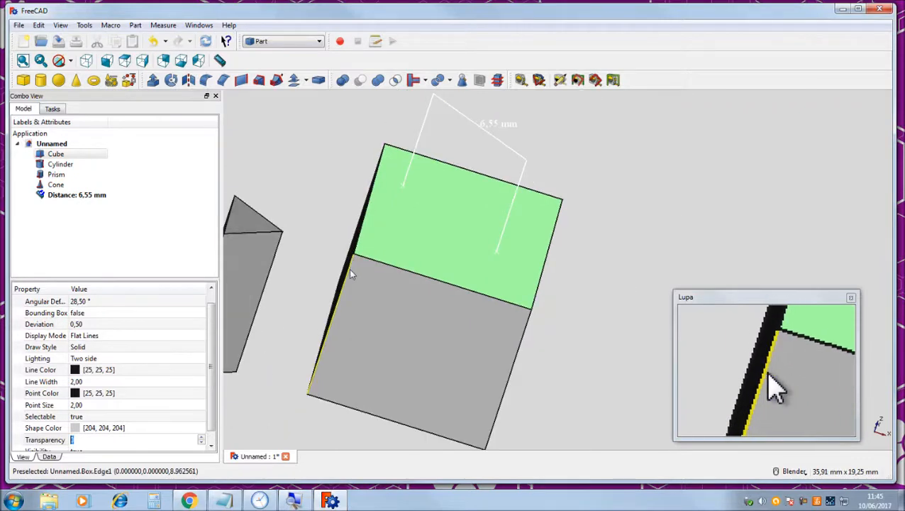
# Select the vertical edges of the cube's front face in turn, and select the cube's top face.
pyautogui.click(349, 267)
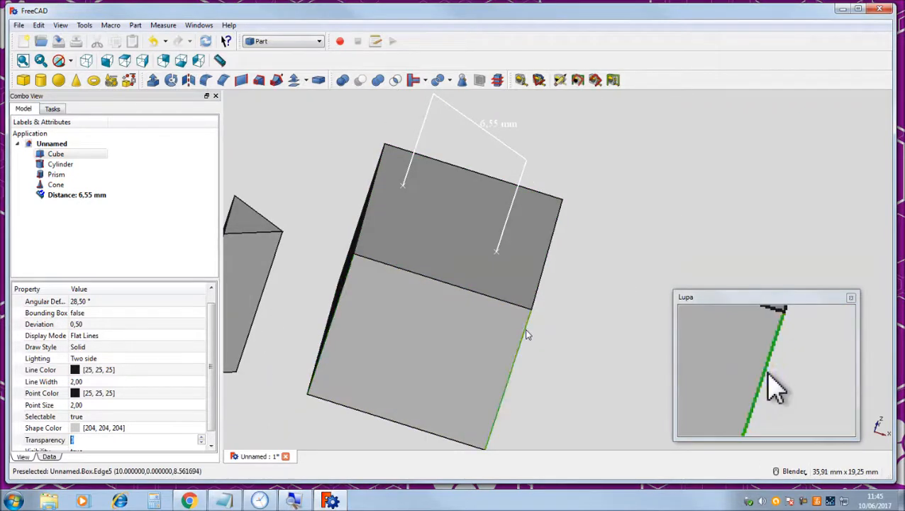
pyautogui.moveTo(445, 334); pyautogui.dragTo(524, 121, button='middle')
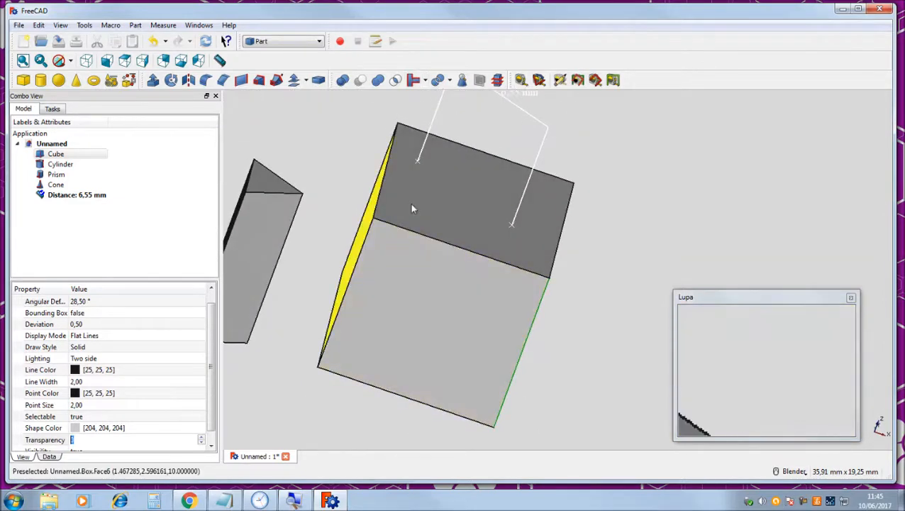
pyautogui.moveTo(459, 184); pyautogui.dragTo(437, 180, button='middle')
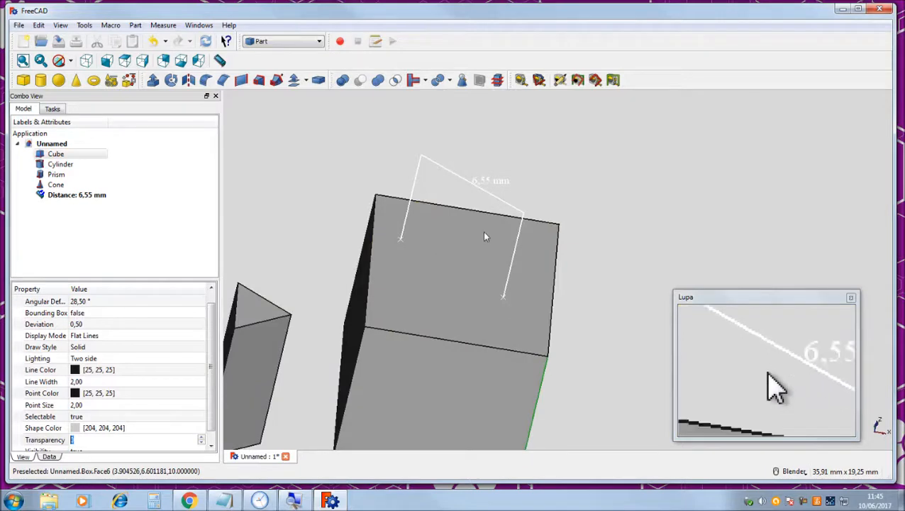
pyautogui.click(447, 298)
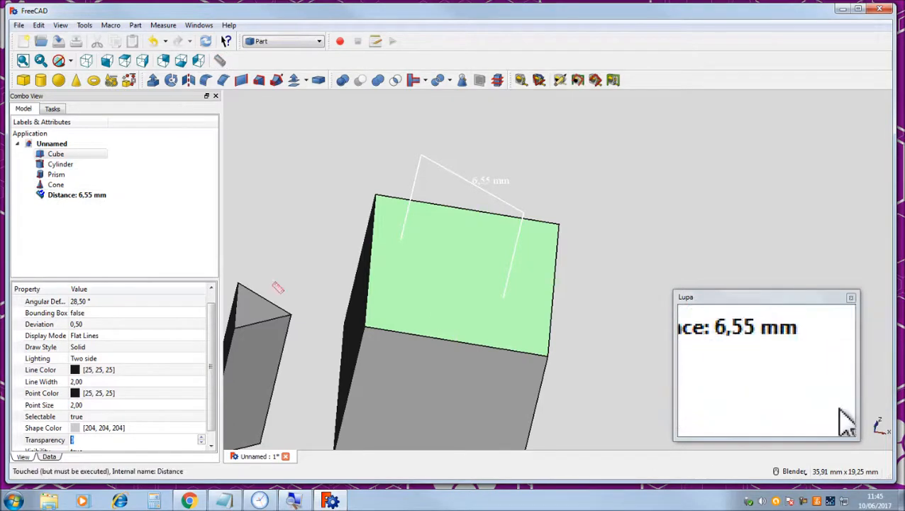
# Measure the distance between points picked on the two vertical edges of the cube's front face.
pyautogui.moveTo(469, 339); pyautogui.dragTo(435, 235, button='middle')
pyautogui.moveTo(462, 284); pyautogui.dragTo(544, 148, button='middle')
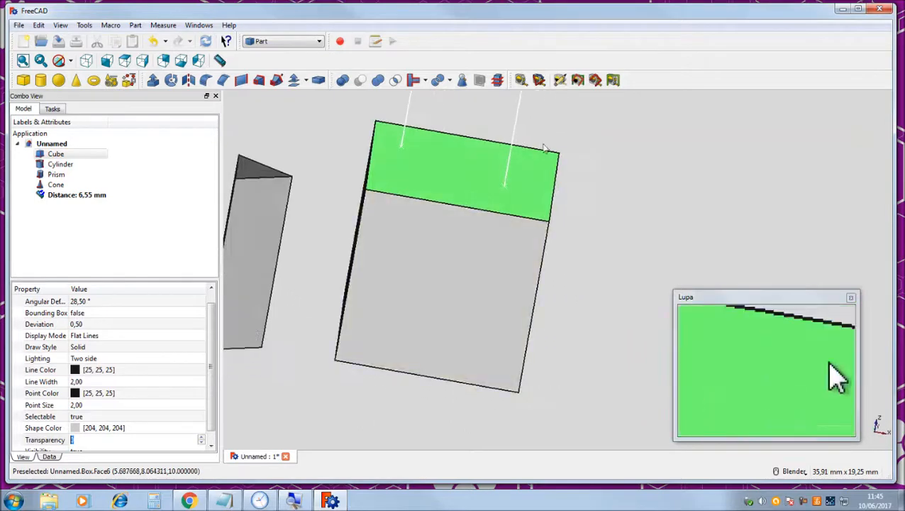
pyautogui.click(220, 61)
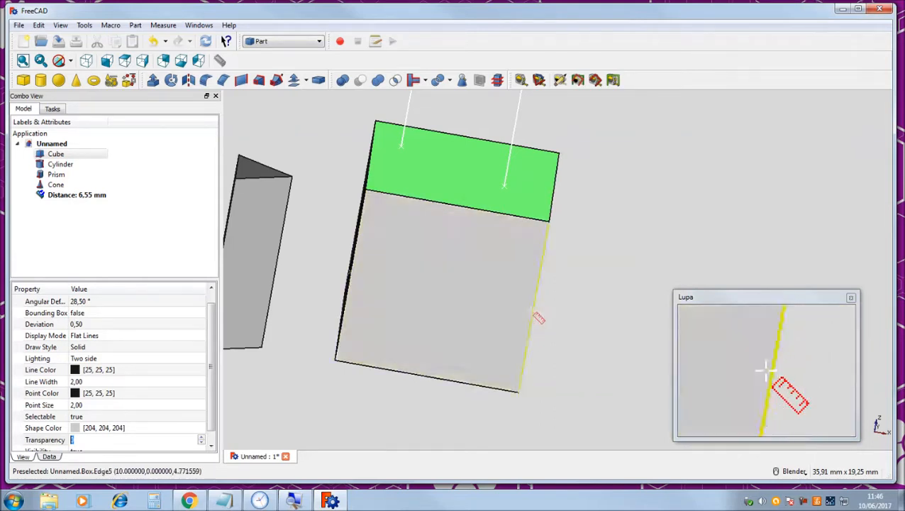
pyautogui.click(534, 313)
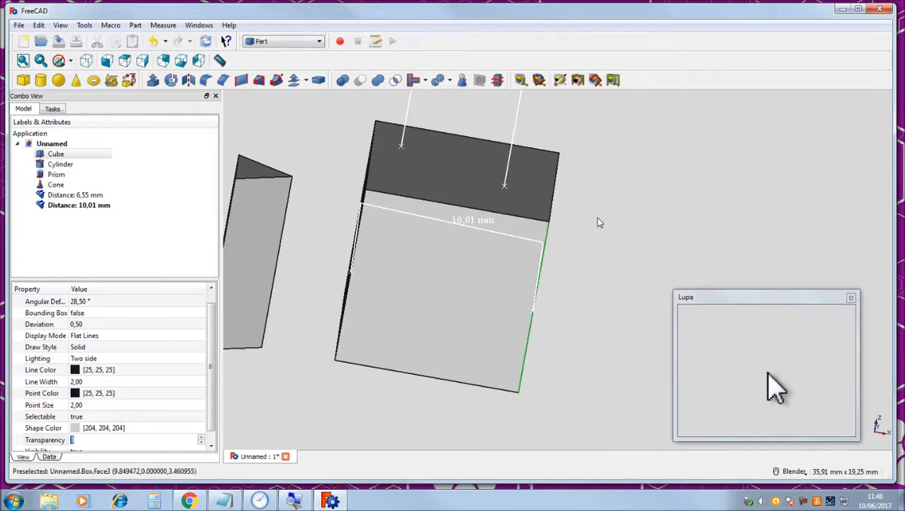
# Delete both distance measurements from the model tree.
pyautogui.click(75, 196)
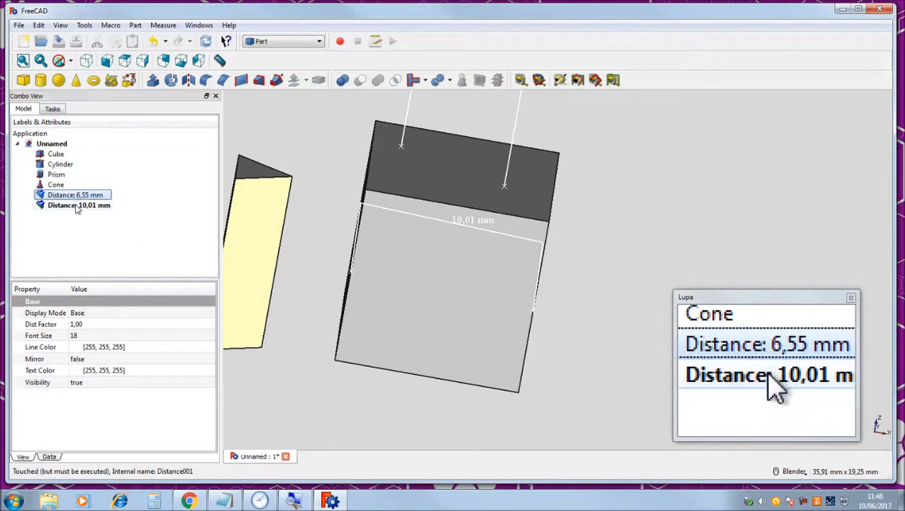
pyautogui.keyDown('ctrl'); pyautogui.click(77, 205); pyautogui.keyUp('ctrl')
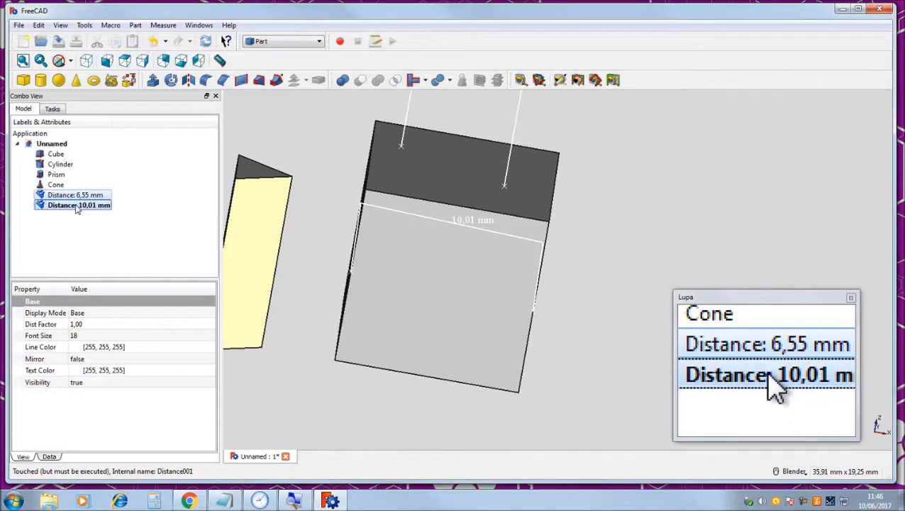
pyautogui.press('Delete')
# Use Measure Linear between the upper corner and the diagonally opposite lower corner of the cube's front face.
pyautogui.moveTo(475, 173); pyautogui.dragTo(455, 259, button='middle')
pyautogui.scroll(-2, 448, 269)
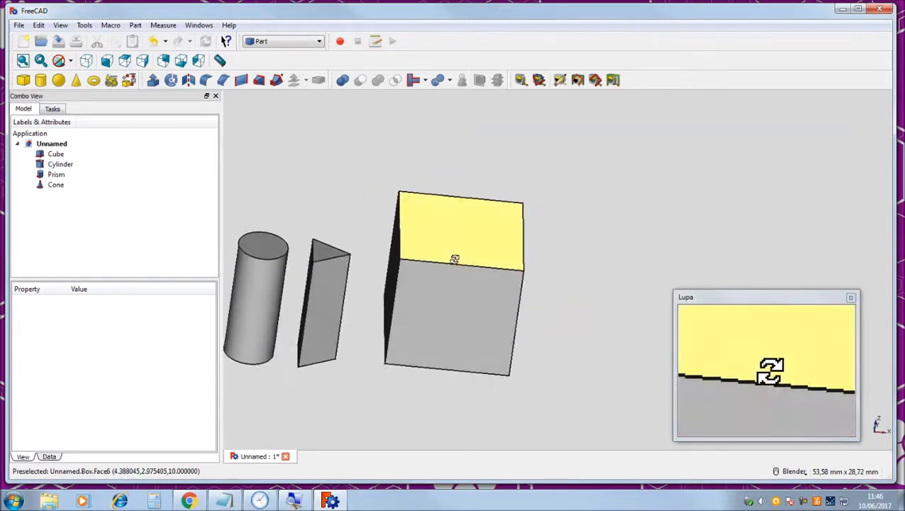
pyautogui.scroll(4, 447, 234)
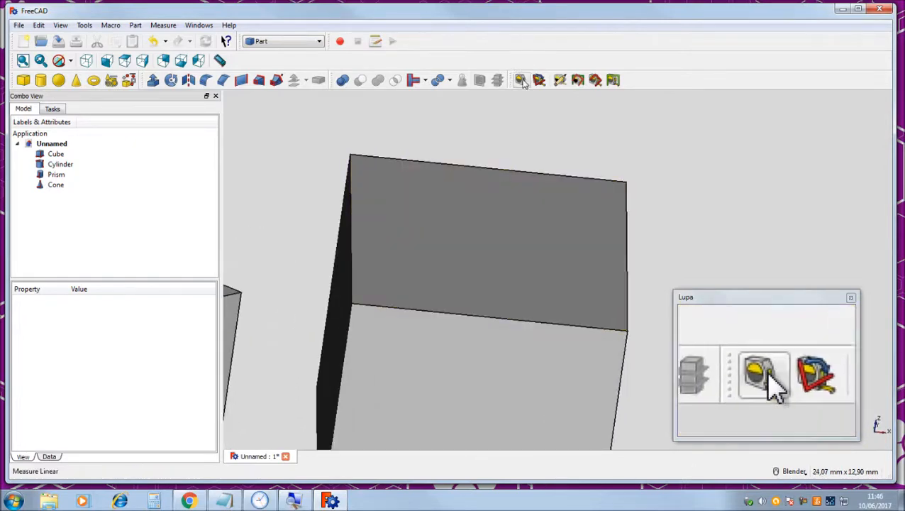
pyautogui.click(522, 83)
pyautogui.moveTo(505, 358); pyautogui.dragTo(481, 307, button='middle')
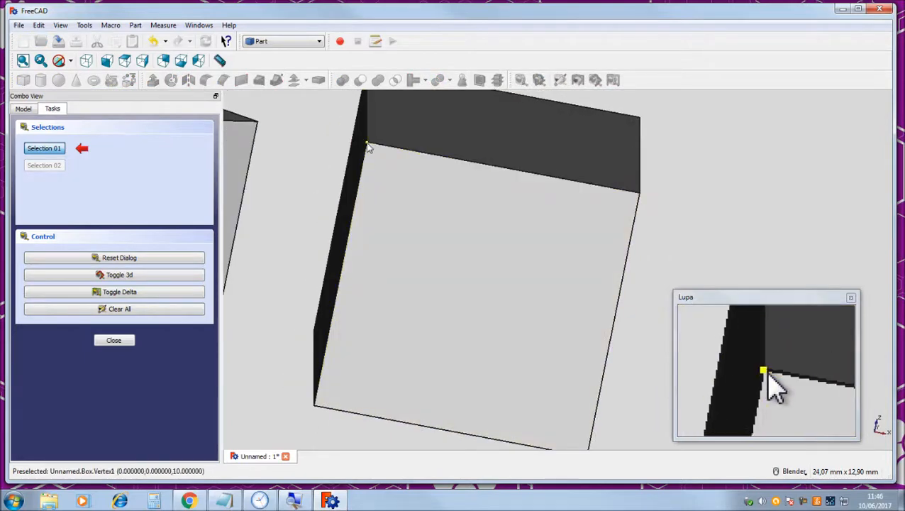
pyautogui.click(369, 147)
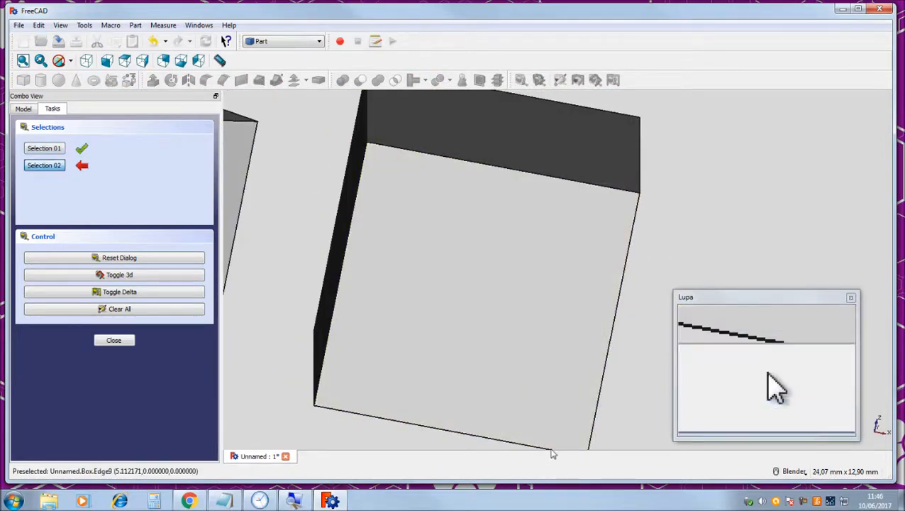
pyautogui.moveTo(551, 419); pyautogui.dragTo(554, 313, button='middle')
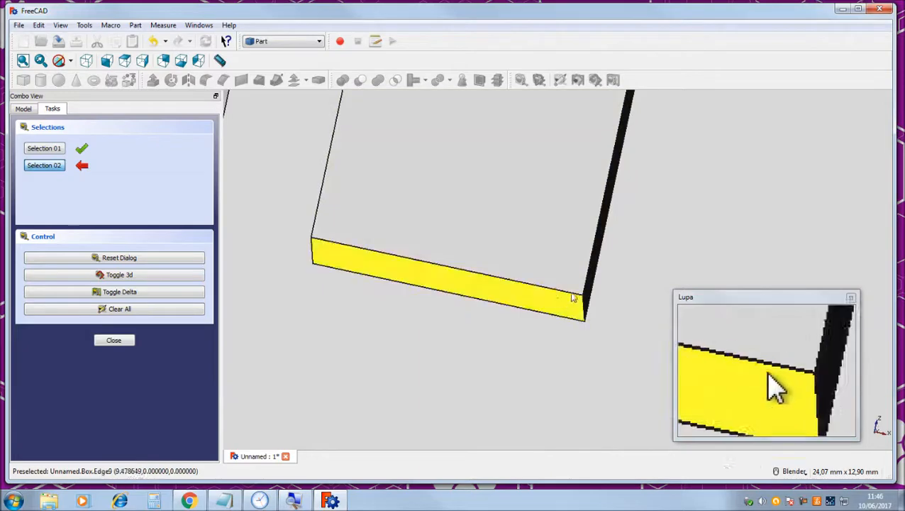
pyautogui.click(583, 299)
pyautogui.moveTo(475, 229)
pyautogui.mouseDown(button='middle')
pyautogui.moveTo(485, 255)
pyautogui.moveTo(470, 244)
pyautogui.mouseUp(button='middle')
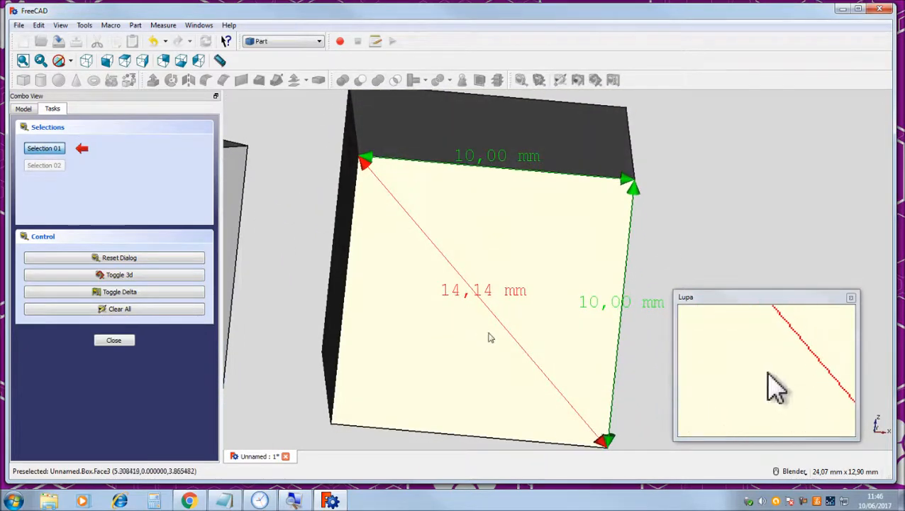
pyautogui.moveTo(488, 338); pyautogui.dragTo(477, 333, button='middle')
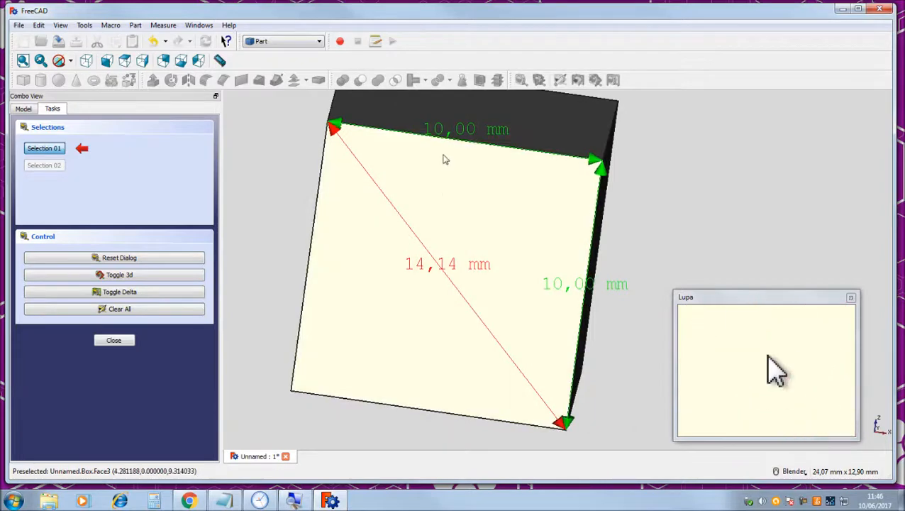
# Switch the display of the green delta dimensions off and on twice.
pyautogui.click(110, 294)
pyautogui.click(110, 295)
pyautogui.click(110, 296)
pyautogui.click(110, 296)
# Measure diagonally across the prism face beside the cylinder, from its top corner to the opposite bottom corner.
pyautogui.moveTo(467, 321); pyautogui.dragTo(427, 215, button='middle')
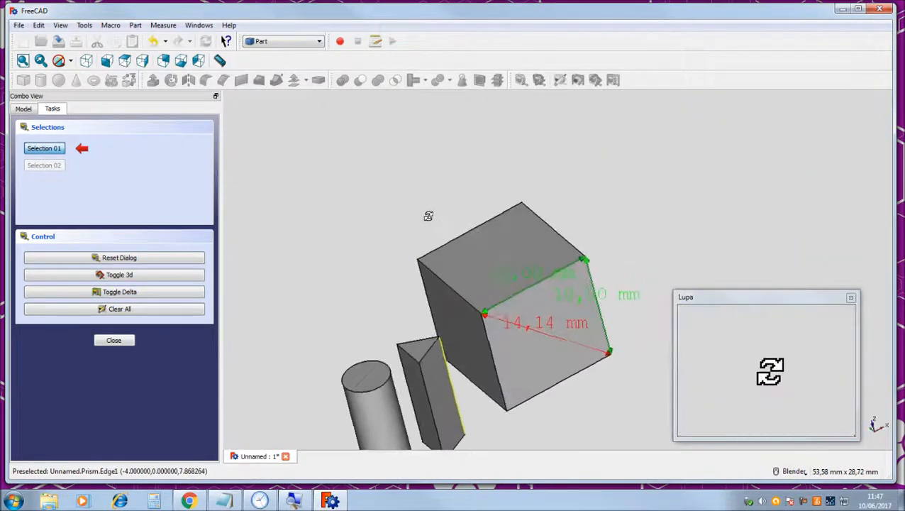
pyautogui.scroll(3, 447, 348)
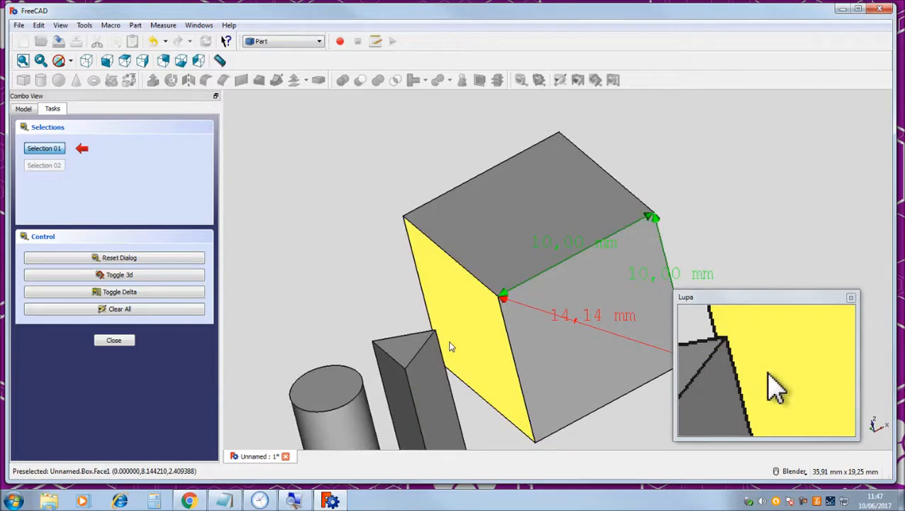
pyautogui.scroll(2, 536, 348)
pyautogui.scroll(-2, 536, 348)
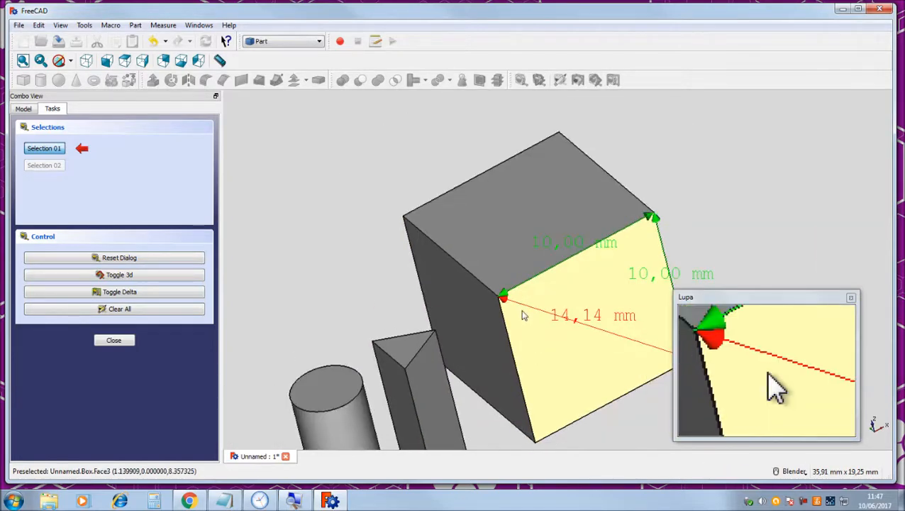
pyautogui.moveTo(537, 376); pyautogui.dragTo(537, 293, button='middle')
pyautogui.scroll(5, 537, 293)
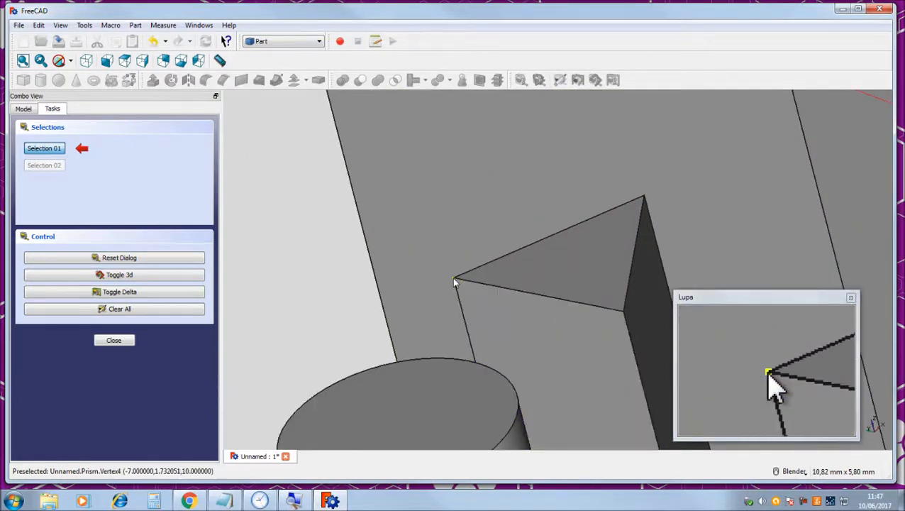
pyautogui.click(453, 278)
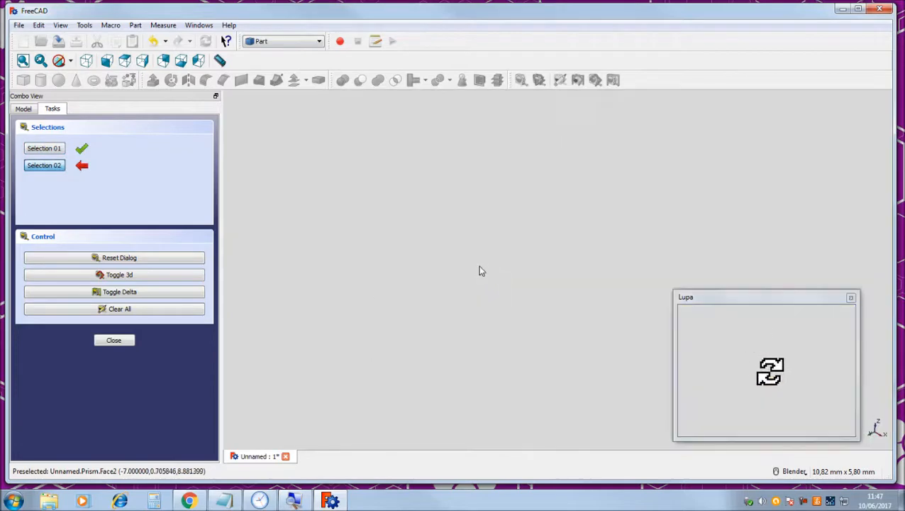
pyautogui.scroll(-3, 481, 247)
pyautogui.scroll(5, 457, 133)
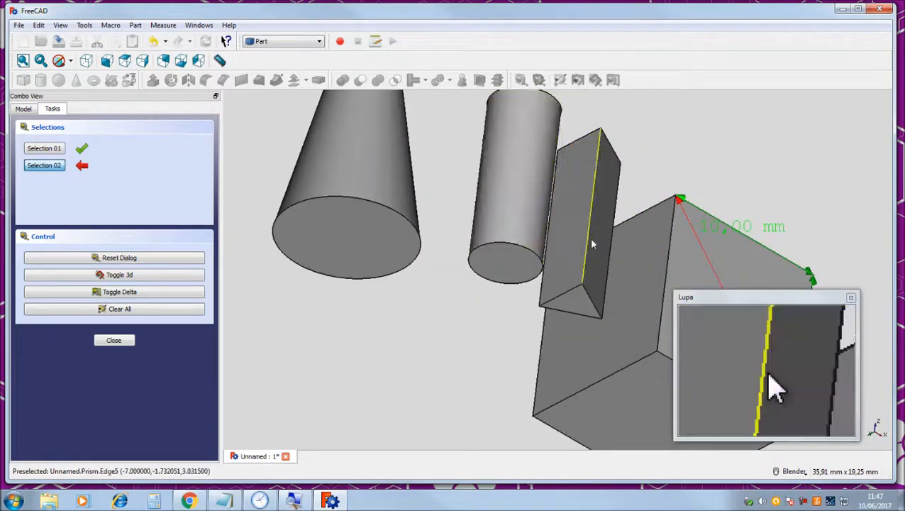
pyautogui.scroll(3, 586, 271)
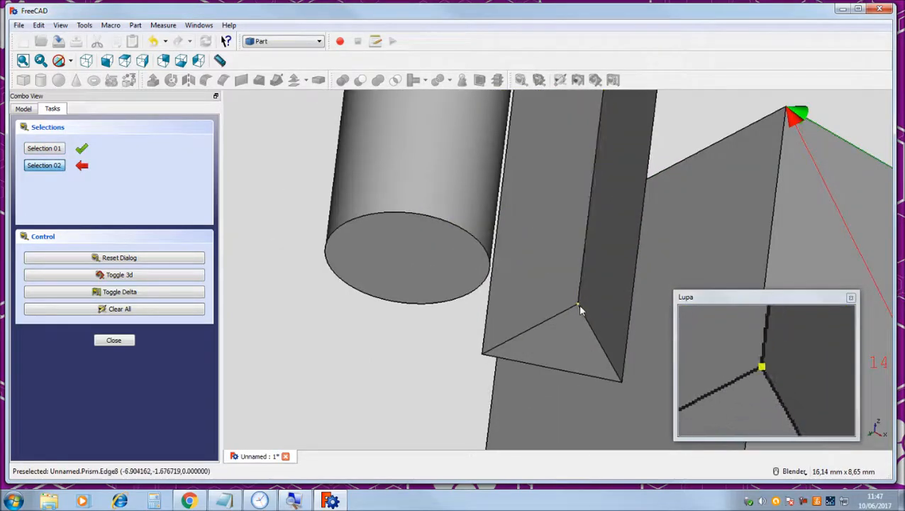
pyautogui.scroll(-3, 579, 307)
pyautogui.moveTo(561, 213); pyautogui.dragTo(518, 211, button='middle')
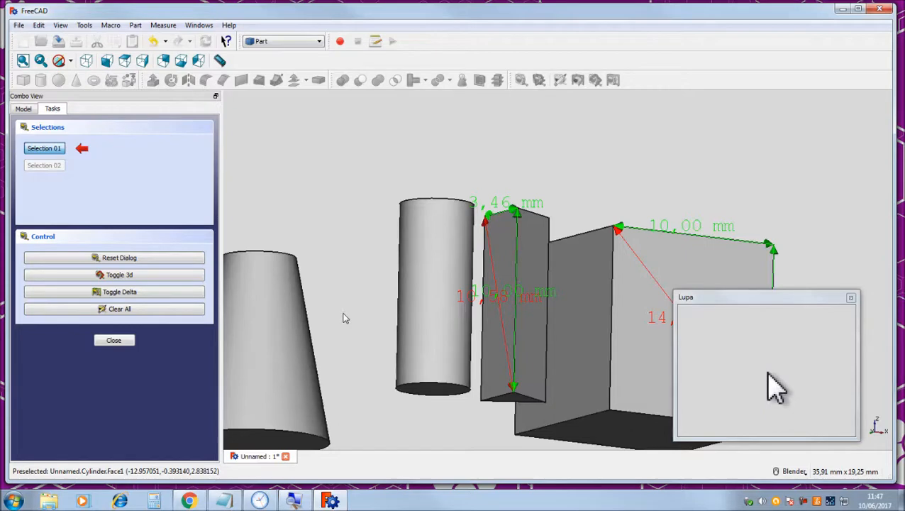
# Measure from the cube's front bottom corner to the nearest bottom corner of the prism.
pyautogui.moveTo(349, 326)
pyautogui.mouseDown(button='middle')
pyautogui.moveTo(376, 348)
pyautogui.moveTo(390, 329)
pyautogui.moveTo(332, 328)
pyautogui.mouseUp(button='middle')
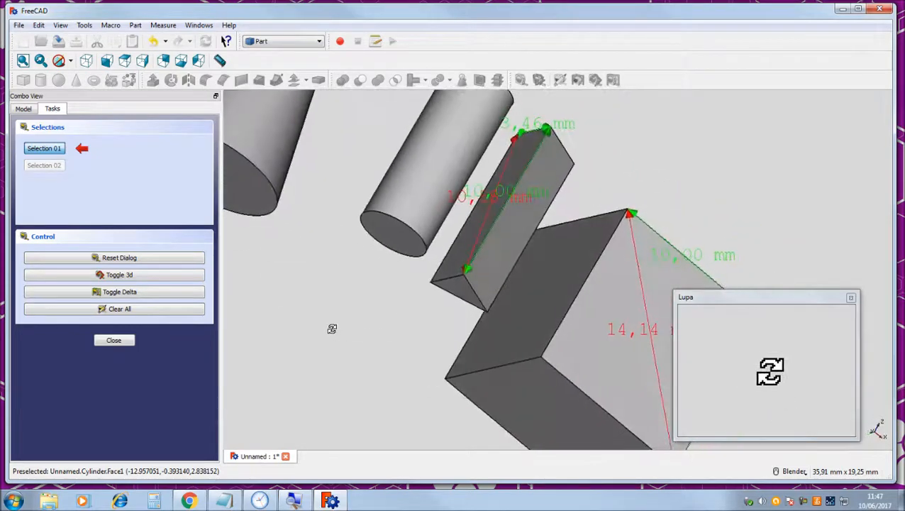
pyautogui.click(541, 360)
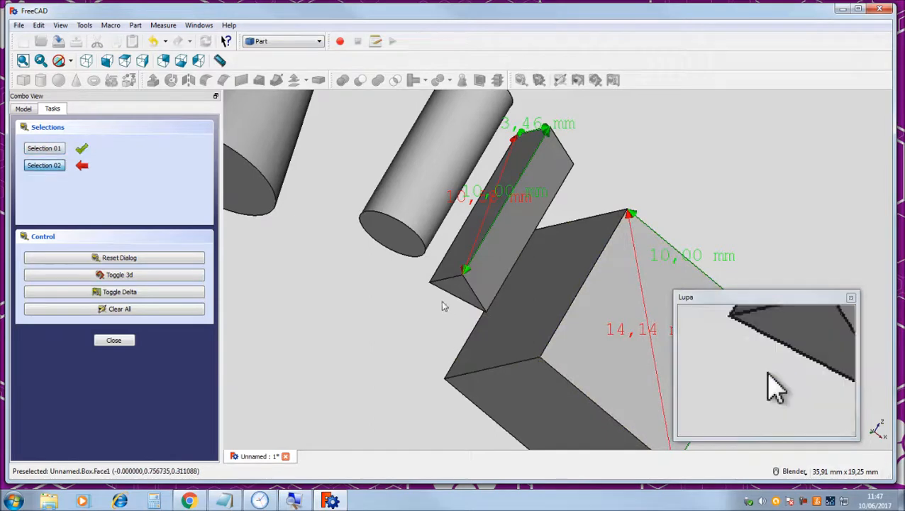
pyautogui.click(485, 316)
pyautogui.moveTo(505, 380); pyautogui.dragTo(470, 360, button='middle')
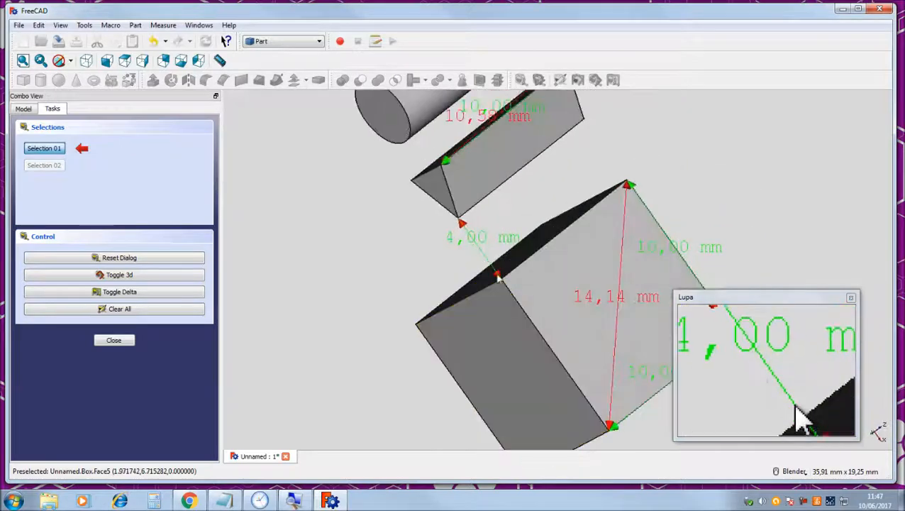
pyautogui.moveTo(375, 265)
pyautogui.mouseDown(button='middle')
pyautogui.moveTo(405, 277)
pyautogui.moveTo(368, 270)
pyautogui.mouseUp(button='middle')
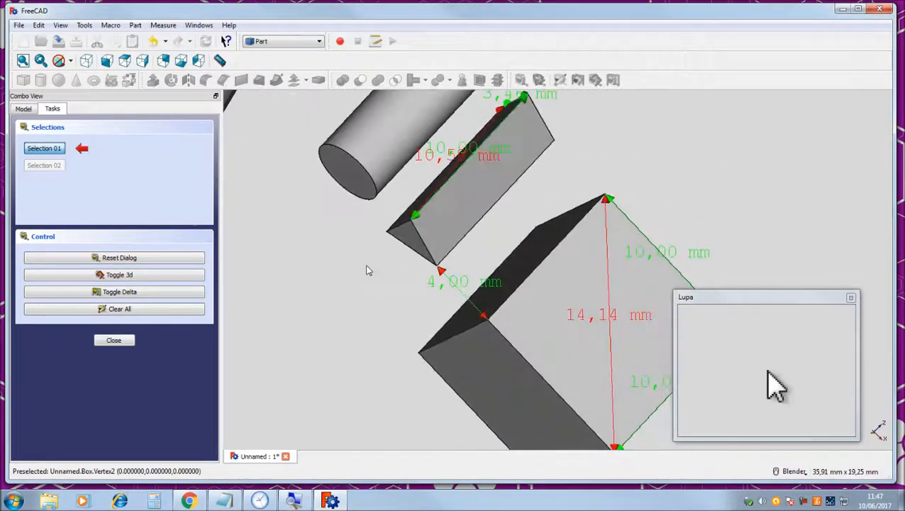
# Measure from the cylinder's bottom rim to the nearest bottom corner of the prism.
pyautogui.click(376, 202)
pyautogui.moveTo(314, 250); pyautogui.dragTo(459, 203, button='middle')
pyautogui.scroll(5, 630, 141)
pyautogui.scroll(3, 675, 153)
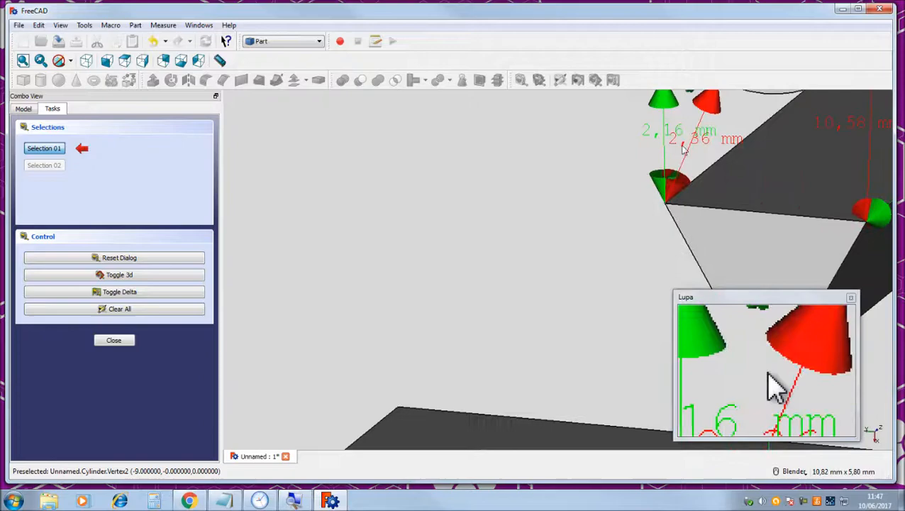
pyautogui.scroll(-8, 678, 153)
pyautogui.scroll(-3, 678, 156)
# Measure from the cylinder's top rim to the point on the cone's base edge facing it.
pyautogui.moveTo(688, 113); pyautogui.dragTo(506, 242, button='middle')
pyautogui.scroll(3, 505, 242)
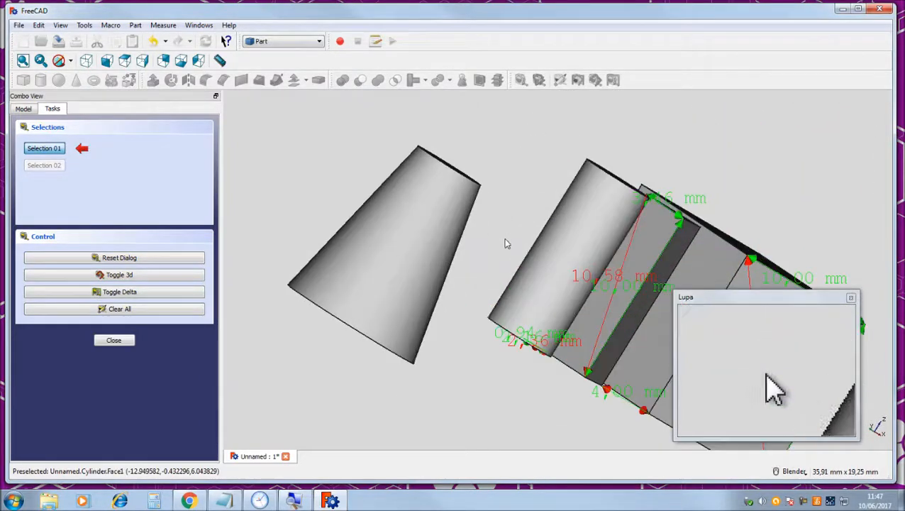
pyautogui.click(600, 174)
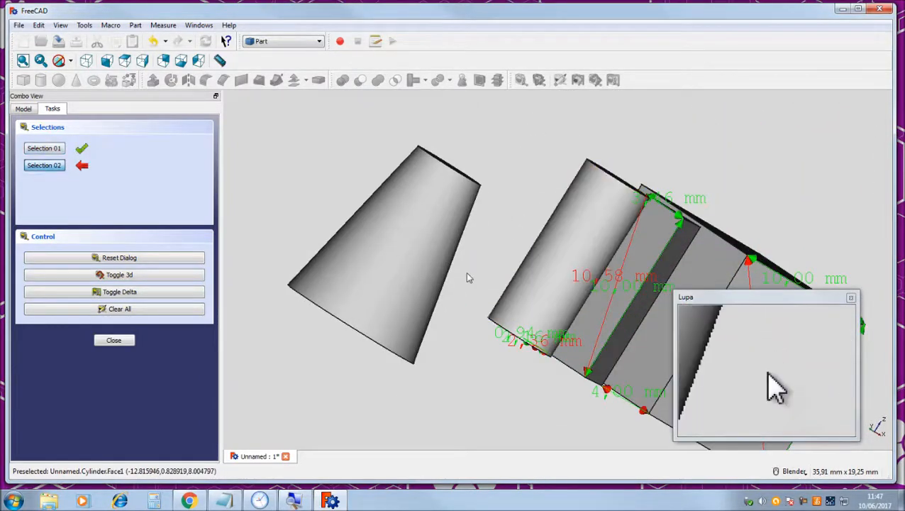
pyautogui.click(415, 366)
pyautogui.moveTo(491, 298); pyautogui.dragTo(429, 268, button='middle')
pyautogui.scroll(-2, 428, 270)
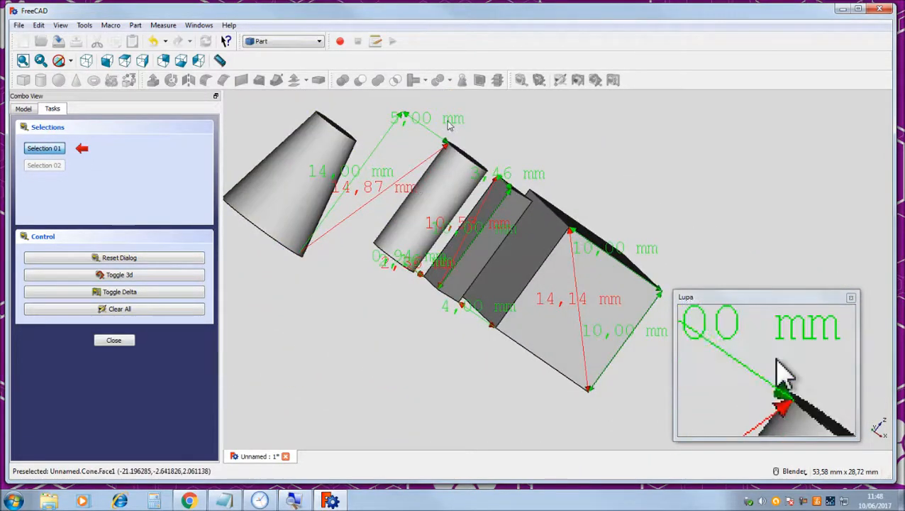
# Measure from the cube's rear top corner on the prism side to the prism's top corner facing the cube.
pyautogui.moveTo(357, 242); pyautogui.dragTo(319, 254, button='middle')
pyautogui.moveTo(486, 245); pyautogui.dragTo(438, 247, button='middle')
pyautogui.moveTo(447, 318); pyautogui.dragTo(490, 291, button='middle')
pyautogui.moveTo(370, 342); pyautogui.dragTo(490, 330, button='middle')
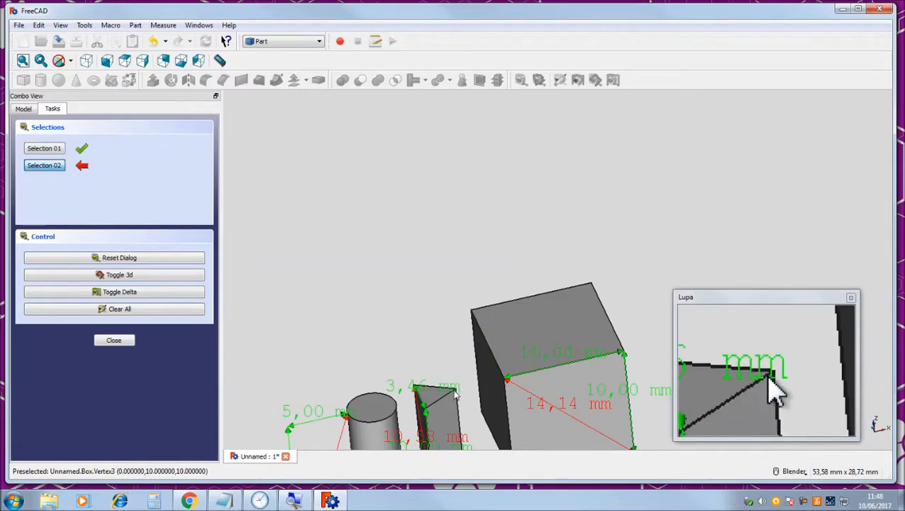
pyautogui.scroll(5, 458, 388)
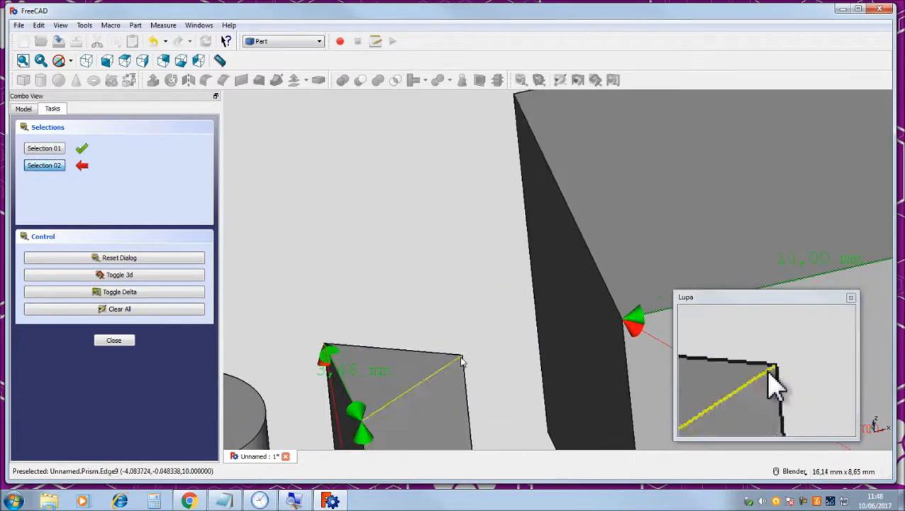
pyautogui.click(462, 357)
# Examine the linear dimensions across the cone, cylinder, prism and cube from different angles and distances.
pyautogui.scroll(-4, 436, 279)
pyautogui.moveTo(447, 230)
pyautogui.mouseDown(button='middle')
pyautogui.moveTo(368, 246)
pyautogui.moveTo(458, 231)
pyautogui.mouseUp(button='middle')
pyautogui.scroll(-6, 481, 292)
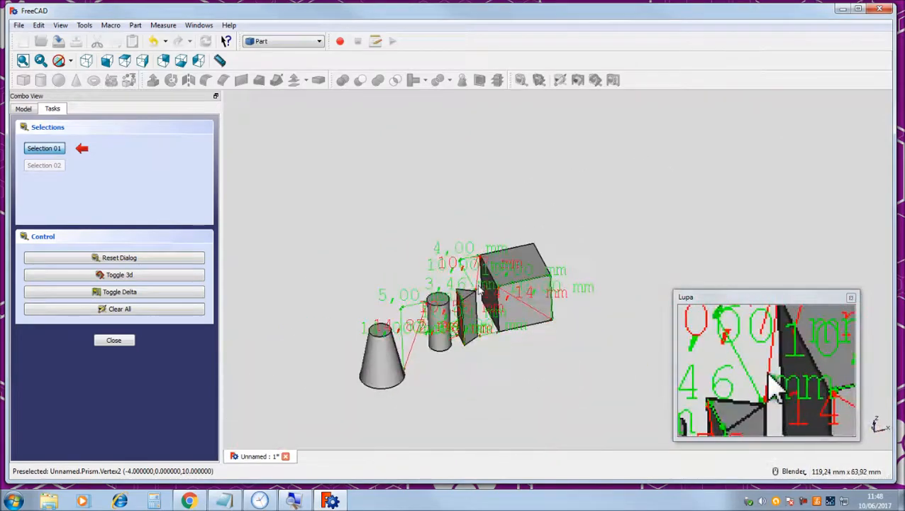
pyautogui.scroll(4, 482, 294)
pyautogui.moveTo(405, 355); pyautogui.dragTo(394, 338, button='middle')
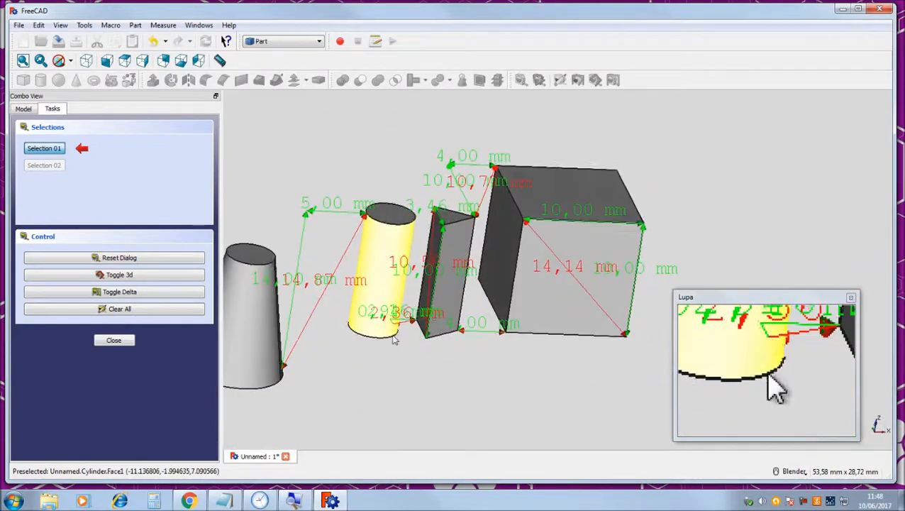
pyautogui.moveTo(562, 335); pyautogui.dragTo(462, 358, button='middle')
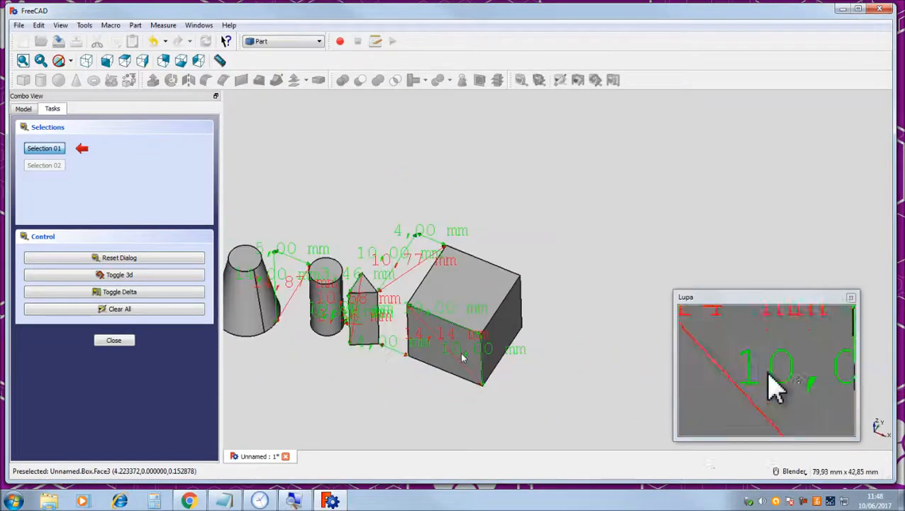
pyautogui.scroll(3, 480, 305)
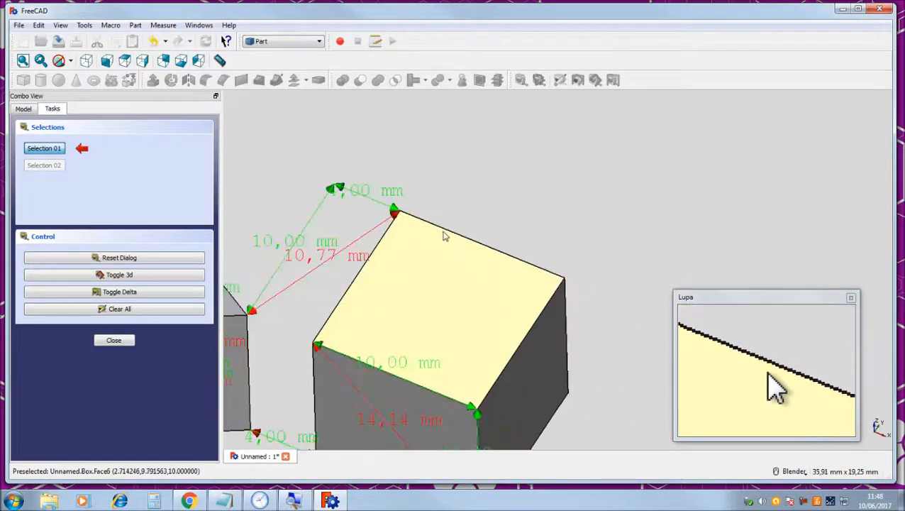
pyautogui.moveTo(369, 316); pyautogui.dragTo(435, 316, button='middle')
pyautogui.scroll(3, 434, 328)
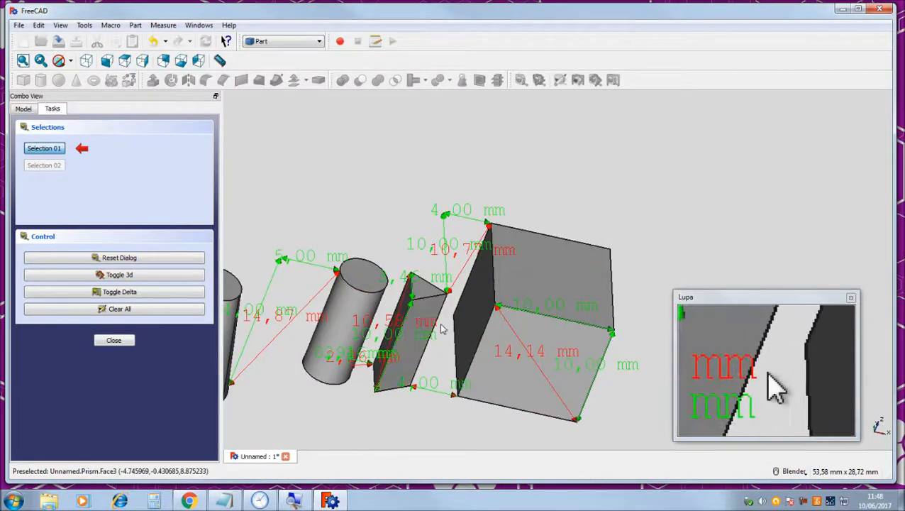
pyautogui.moveTo(454, 331)
pyautogui.mouseDown(button='middle')
pyautogui.moveTo(387, 312)
pyautogui.moveTo(455, 335)
pyautogui.mouseUp(button='middle')
pyautogui.scroll(-2, 454, 335)
pyautogui.scroll(2, 454, 335)
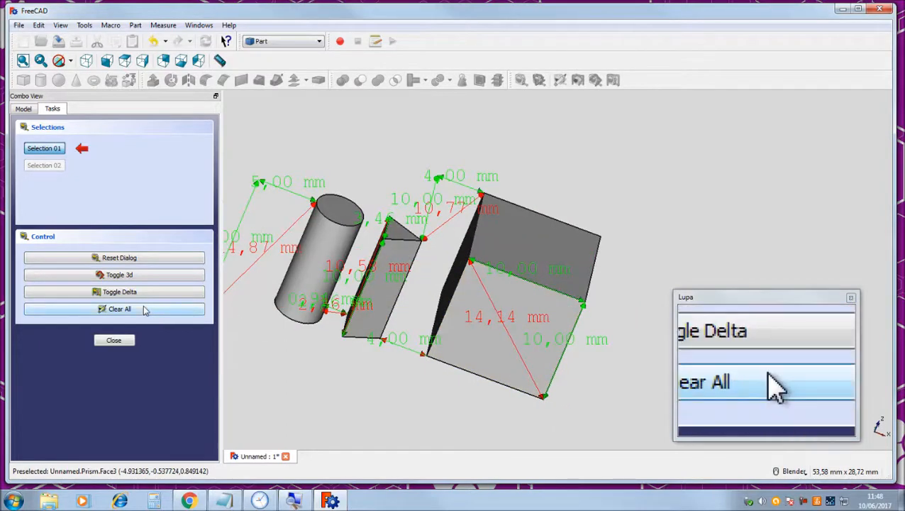